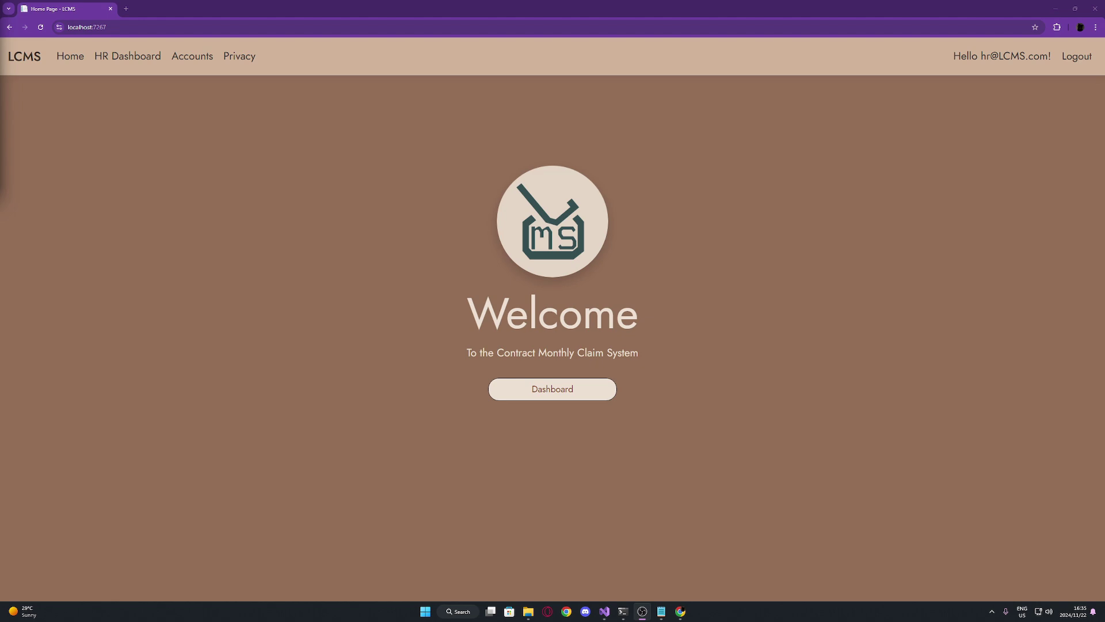
Open the Invoice Archive from the HR dashboard and view invoice #1's details
{"action": "left_click", "coordinate": [584, 392]}
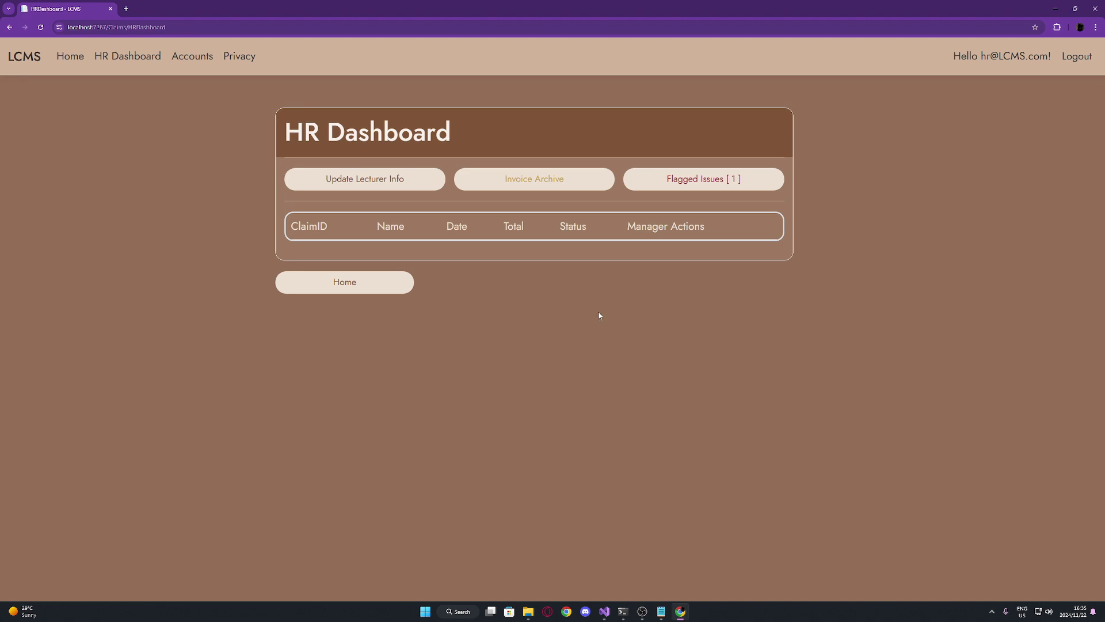
{"action": "left_click", "coordinate": [549, 190]}
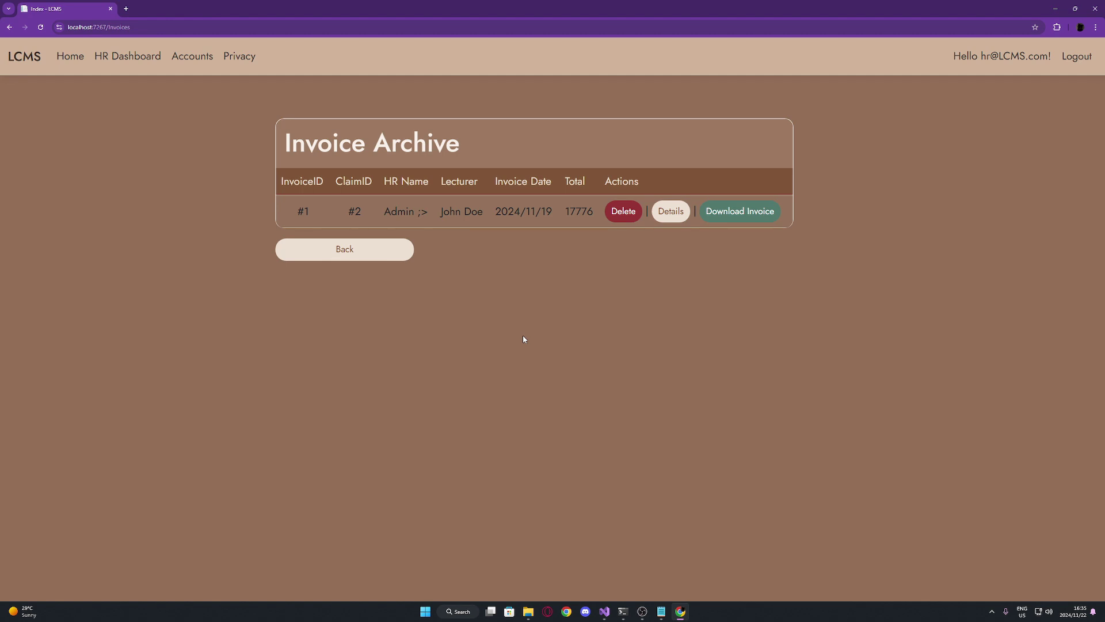
{"action": "left_click", "coordinate": [677, 222]}
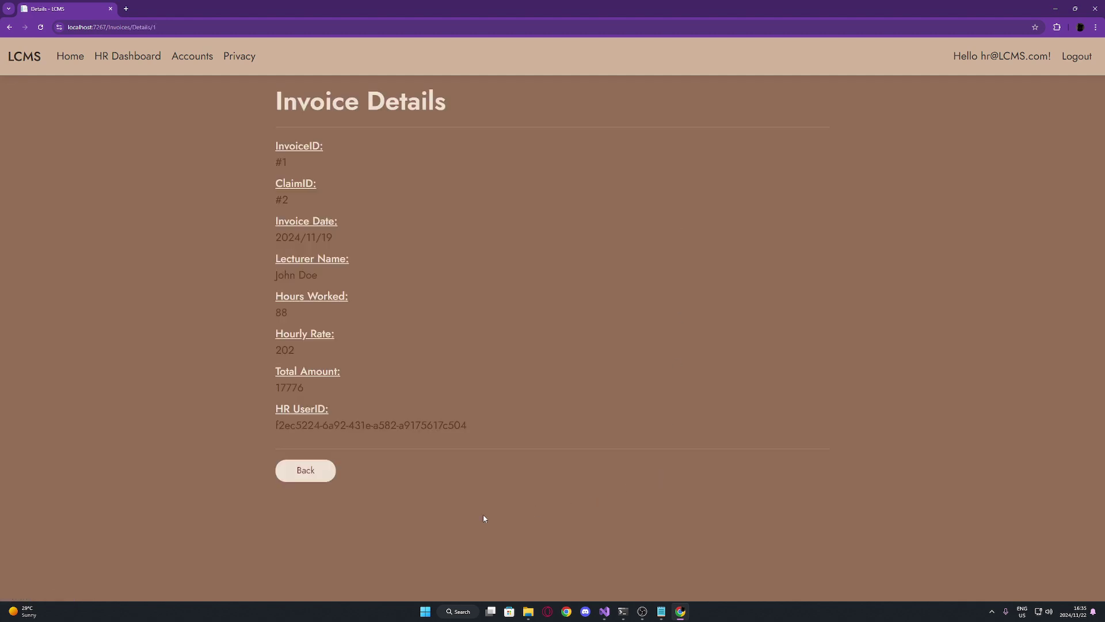
{"action": "left_click", "coordinate": [312, 476]}
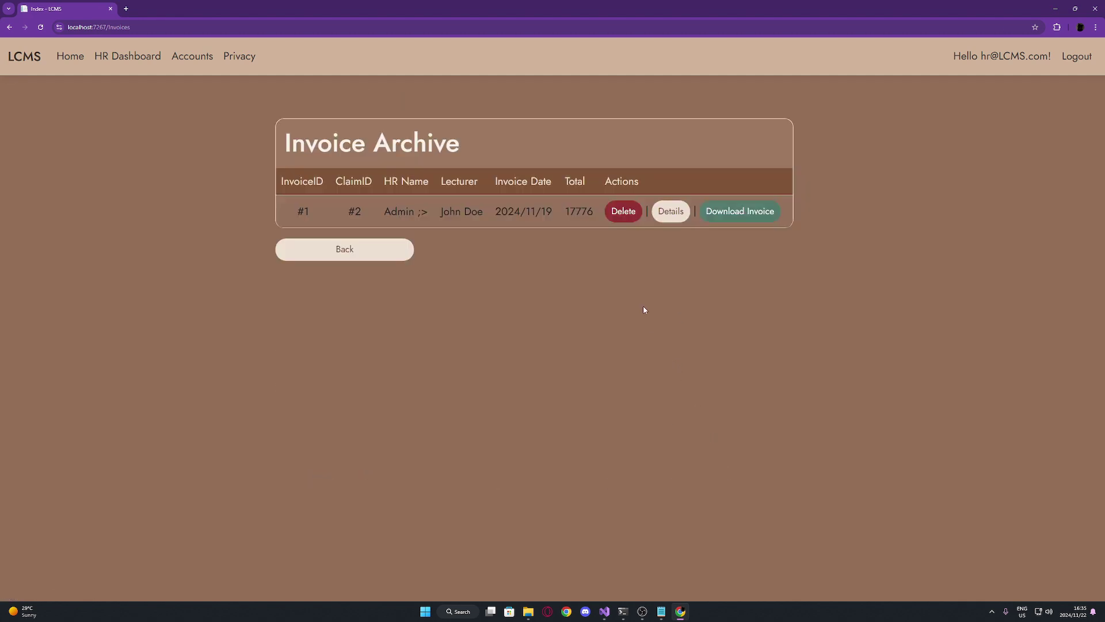
Delete invoice #1 for claim #2 and return to the HR dashboard
{"action": "left_click", "coordinate": [624, 213]}
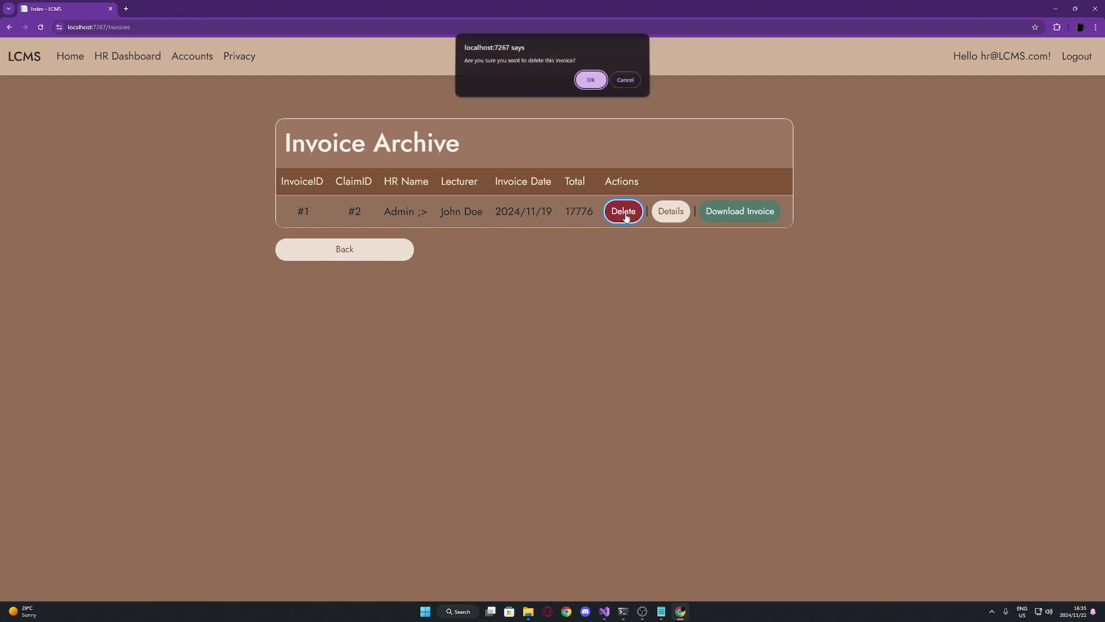
{"action": "left_click", "coordinate": [590, 83]}
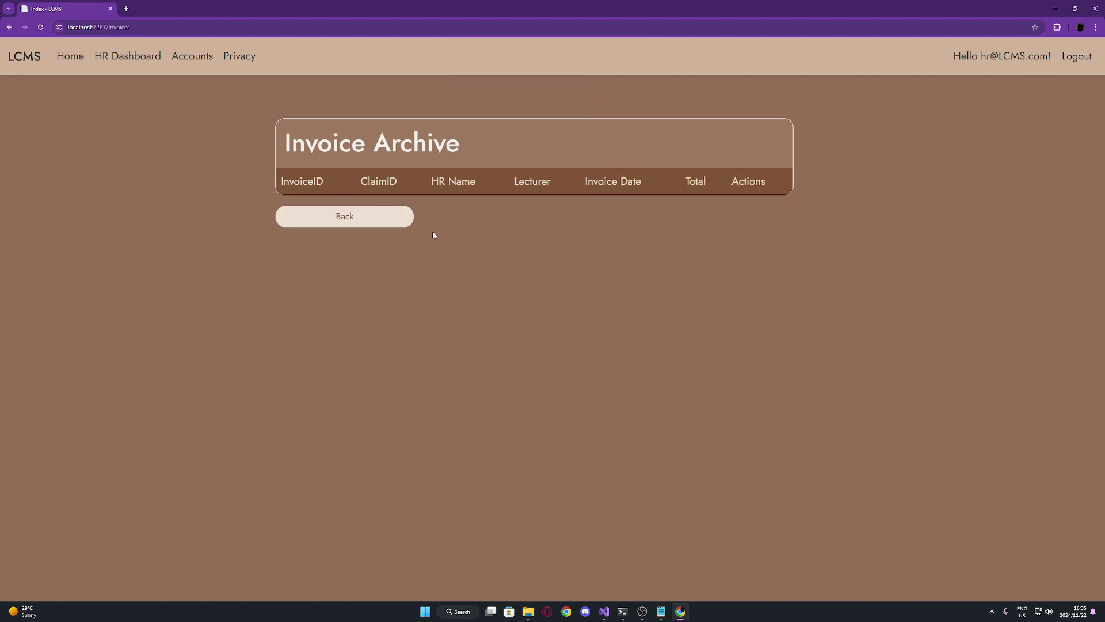
{"action": "left_click", "coordinate": [395, 217]}
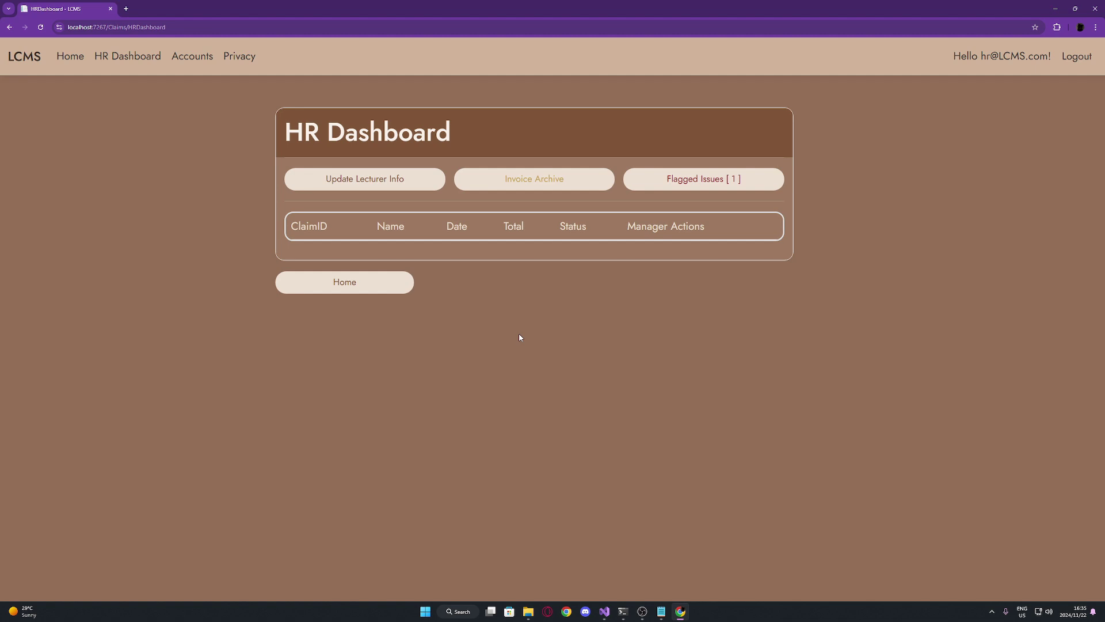
{"action": "left_click", "coordinate": [431, 188]}
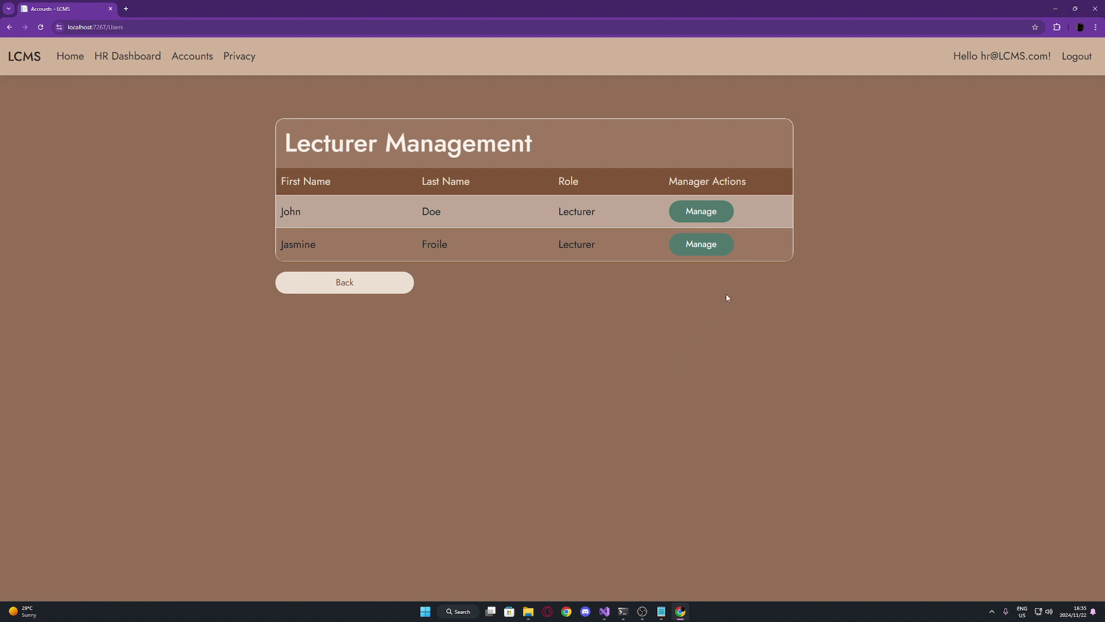
{"action": "left_click", "coordinate": [701, 211]}
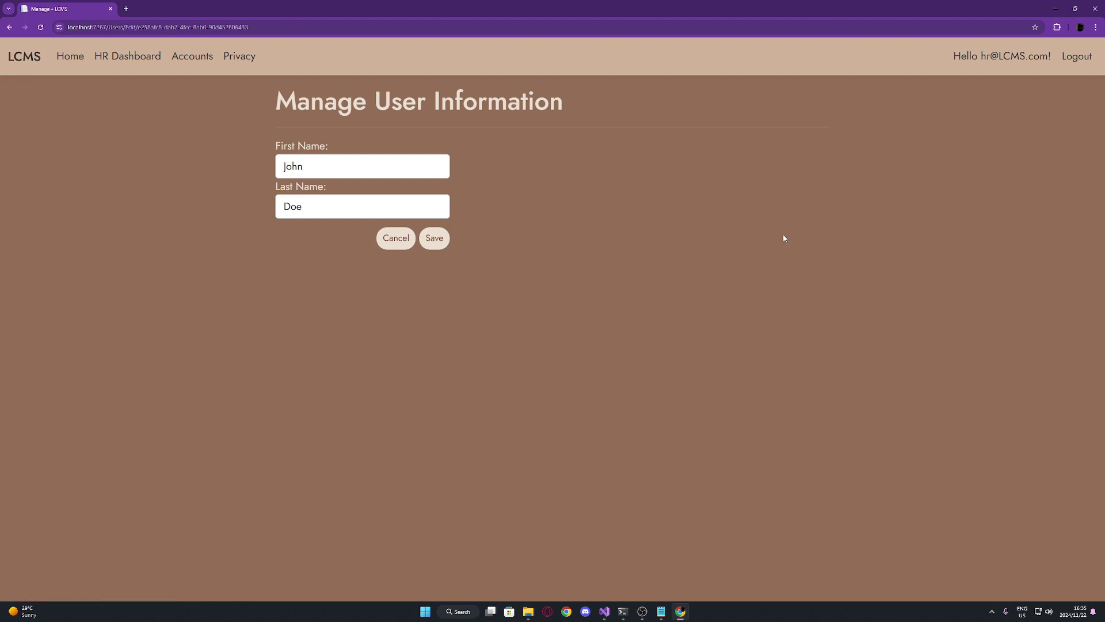
{"action": "left_click", "coordinate": [396, 238]}
{"action": "left_click", "coordinate": [685, 244]}
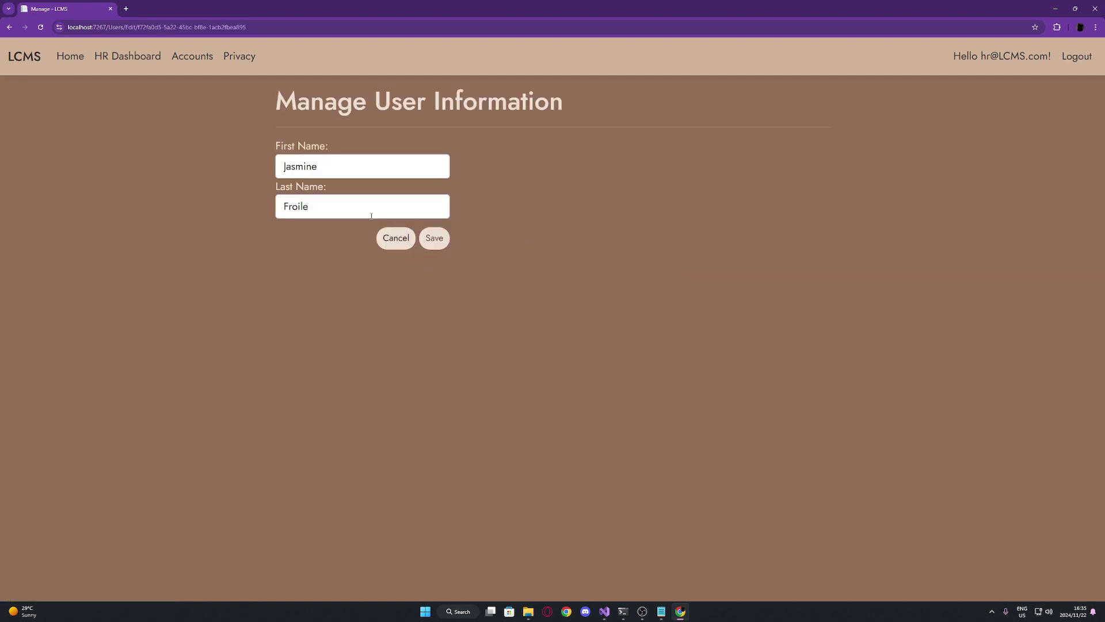
{"action": "left_click", "coordinate": [371, 214]}
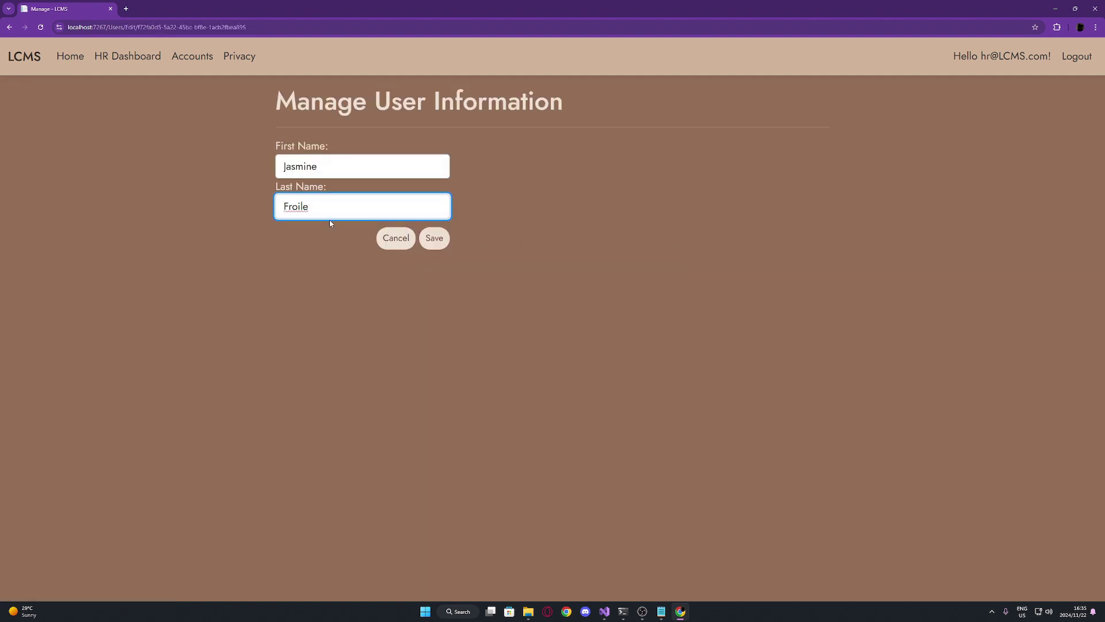
{"action": "left_click", "coordinate": [433, 248]}
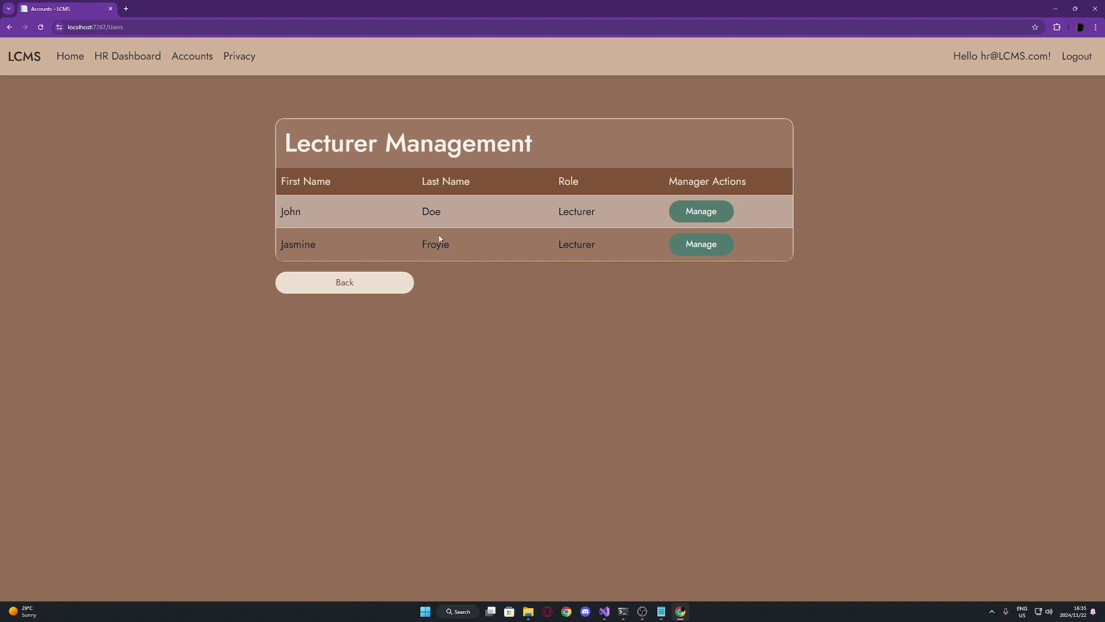
{"action": "left_click", "coordinate": [388, 285]}
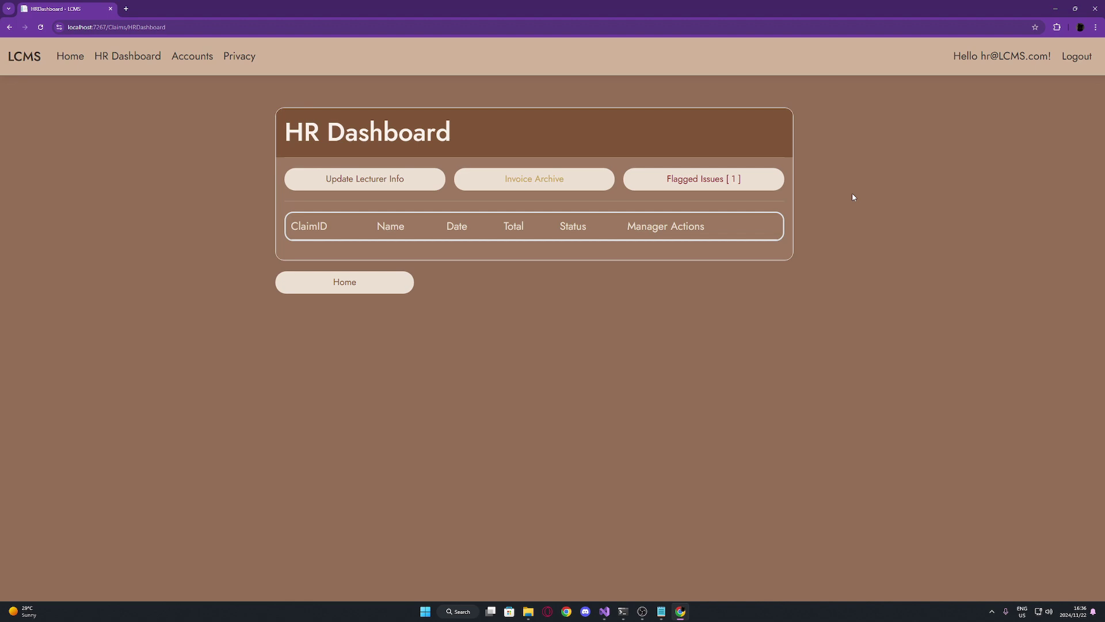
Log out of the HR account and bring up the Register form from the Sign In page
{"action": "left_click", "coordinate": [367, 284]}
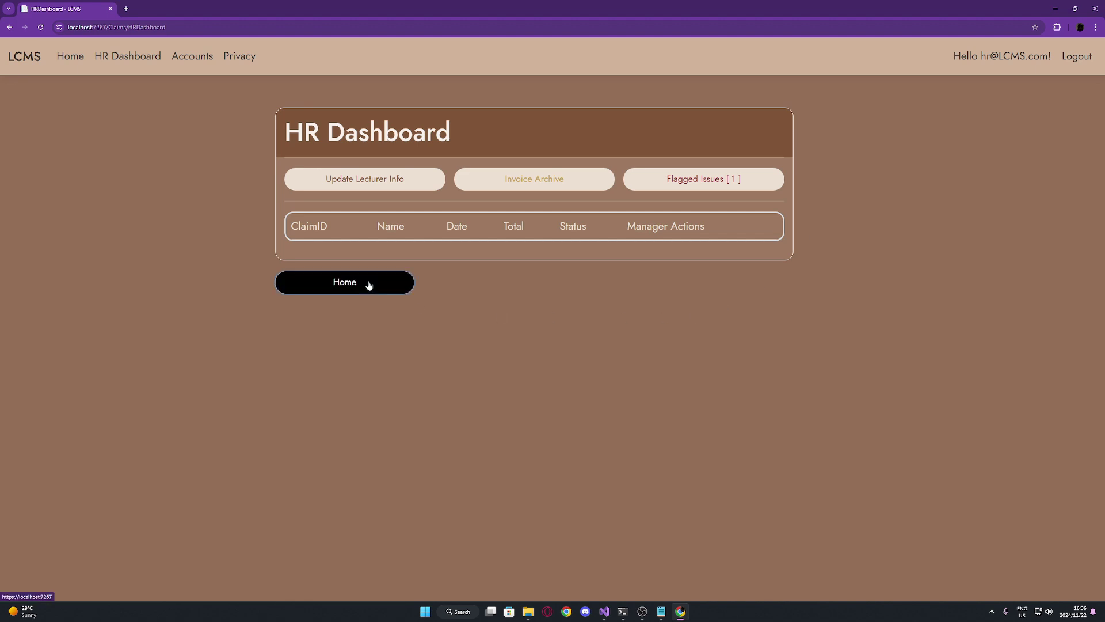
{"action": "key", "text": "alt+Tab"}
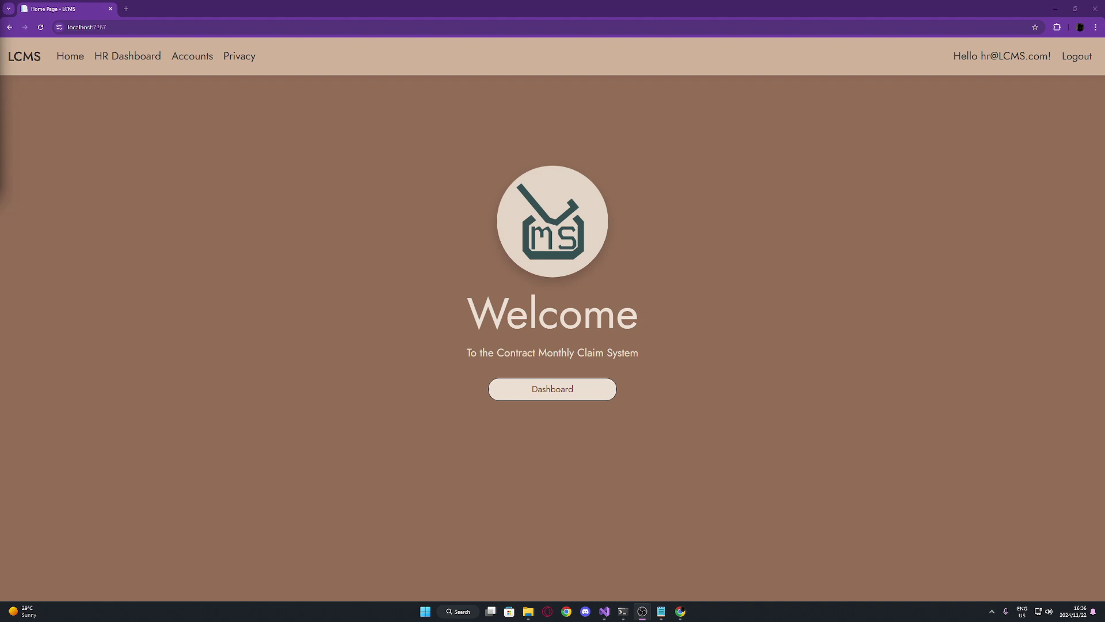
{"action": "left_click", "coordinate": [1075, 59]}
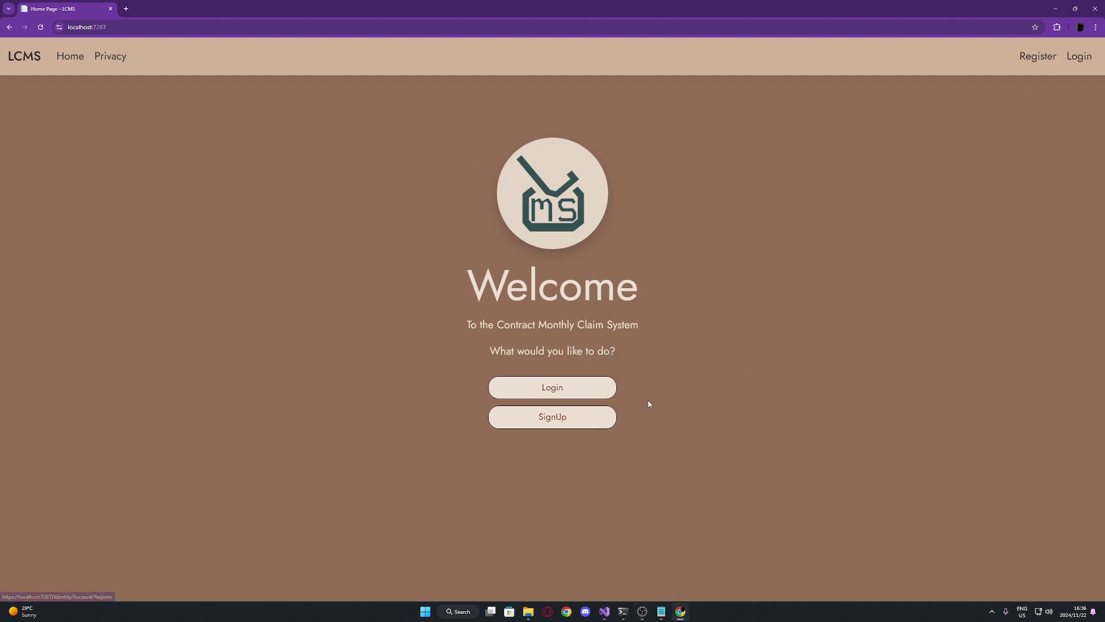
{"action": "left_click", "coordinate": [598, 401]}
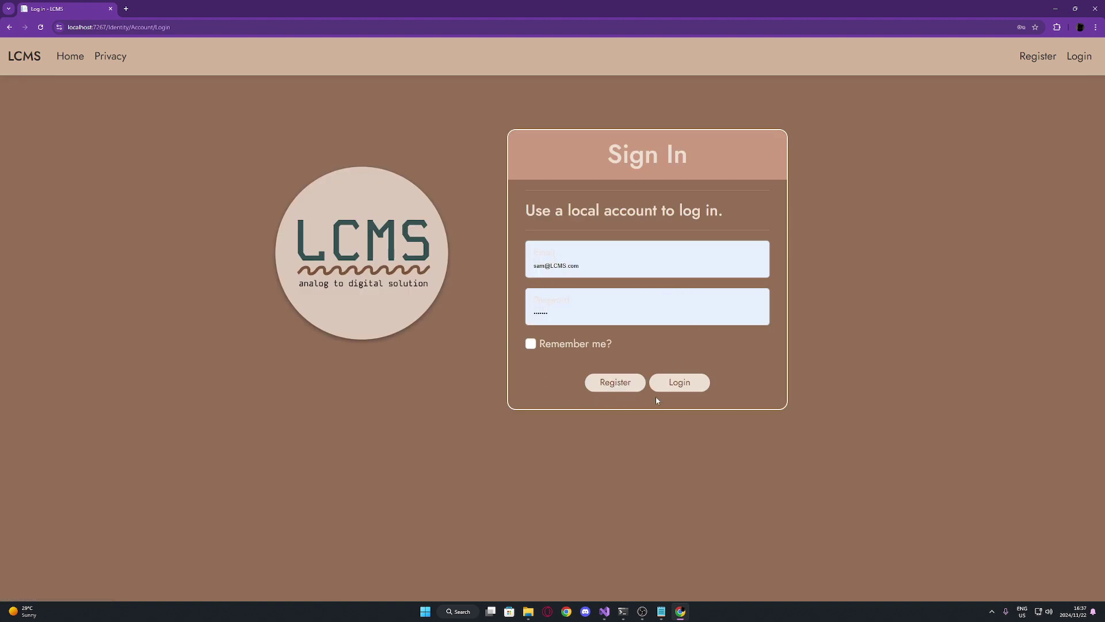
{"action": "left_click", "coordinate": [636, 387]}
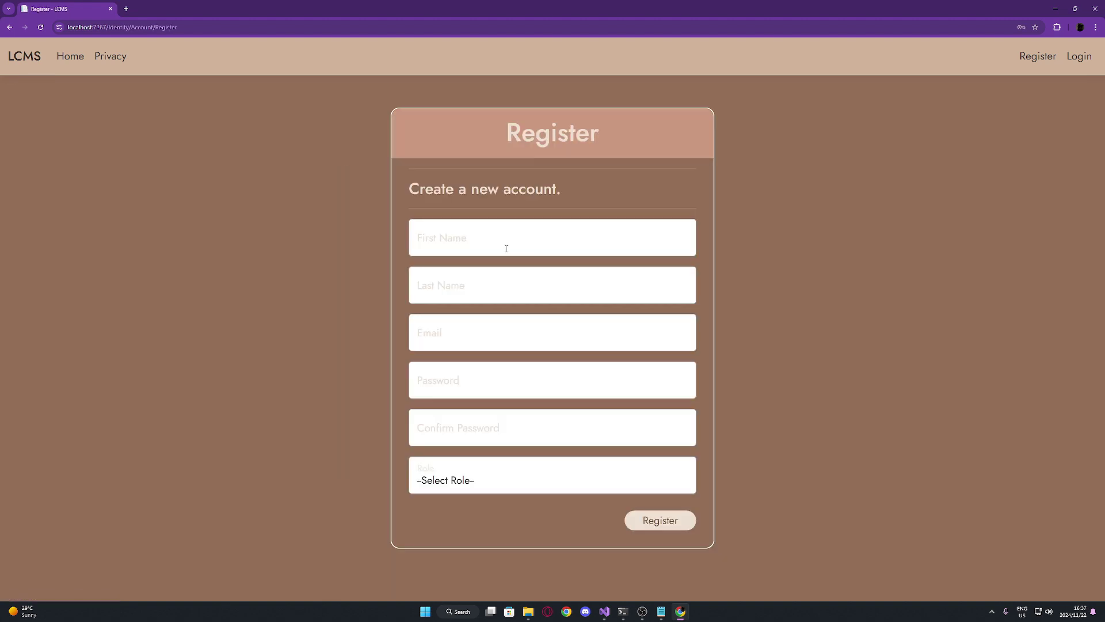
Enter the new user's first name, last name and e-mail address
{"action": "left_click", "coordinate": [507, 248]}
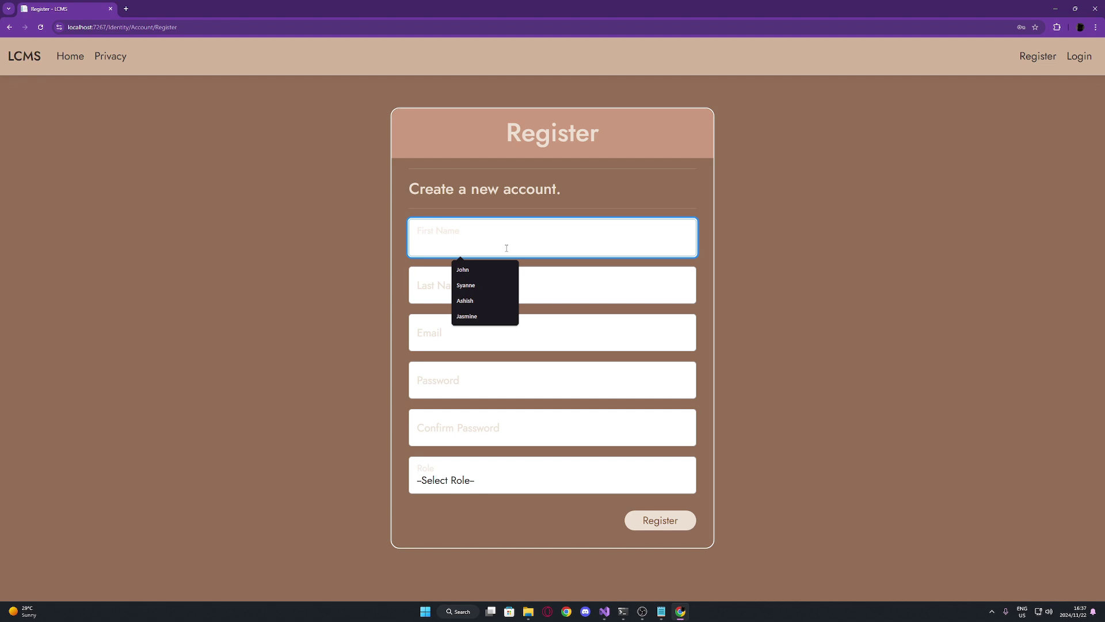
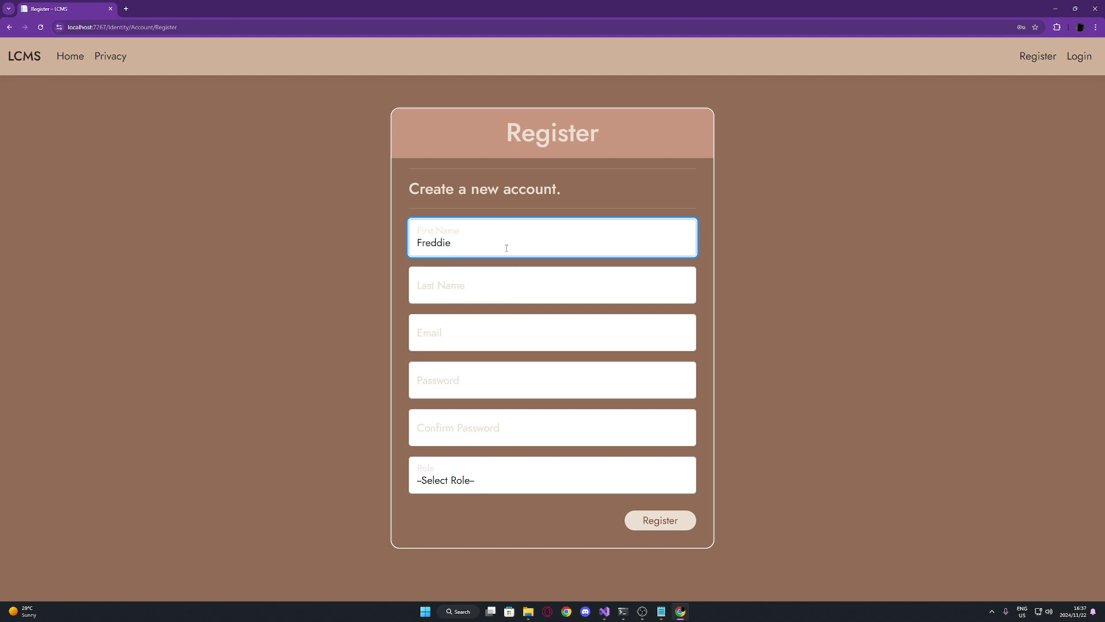
{"action": "left_click", "coordinate": [494, 291]}
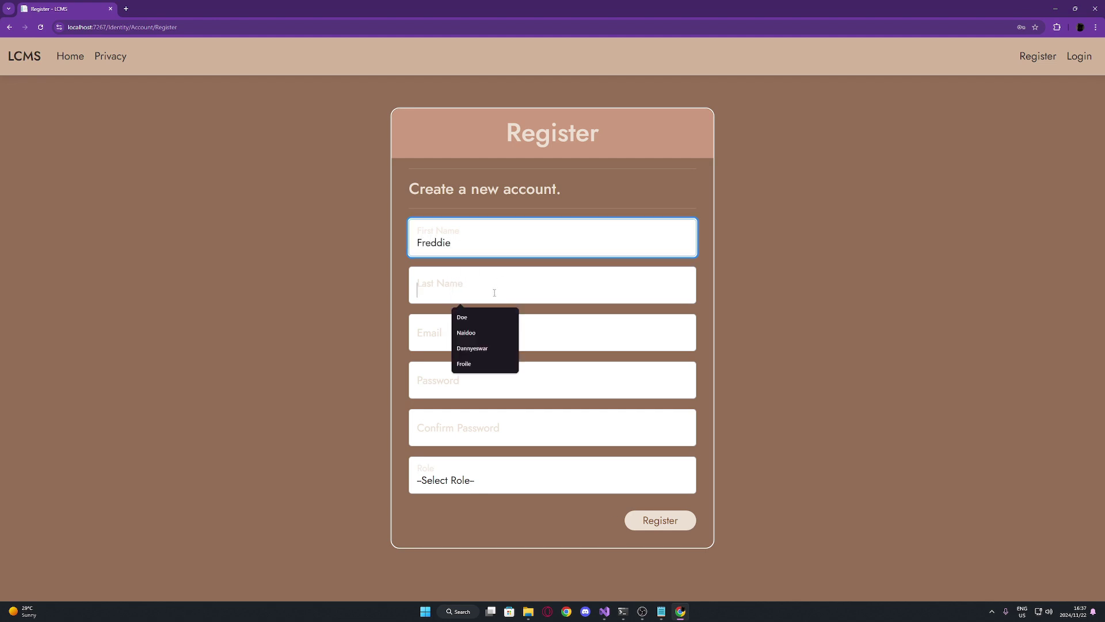
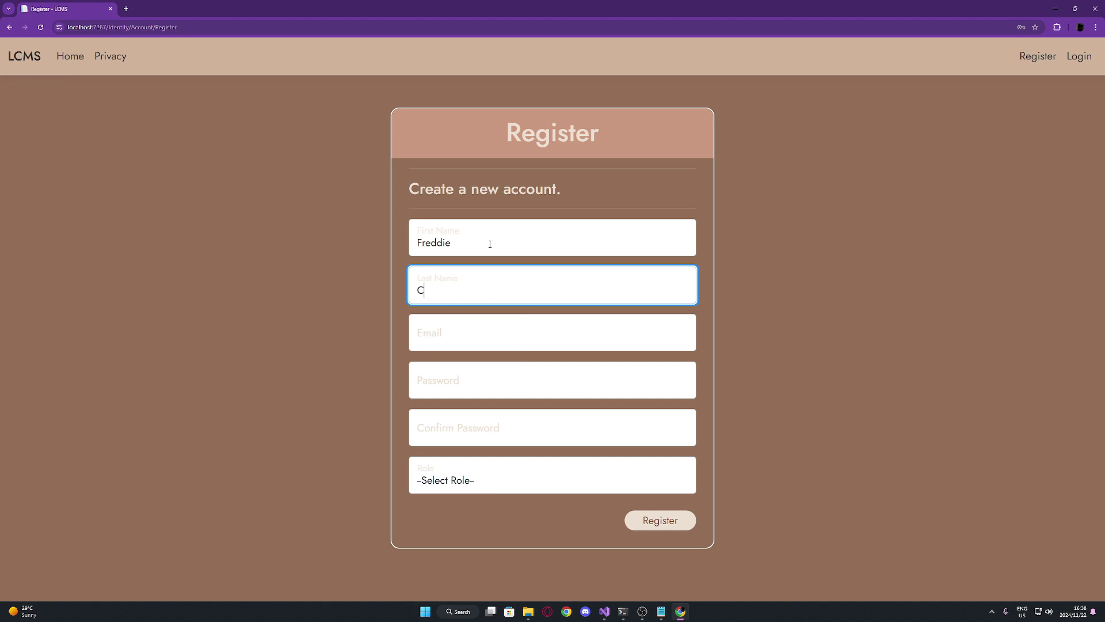
{"action": "key", "text": "Tab"}
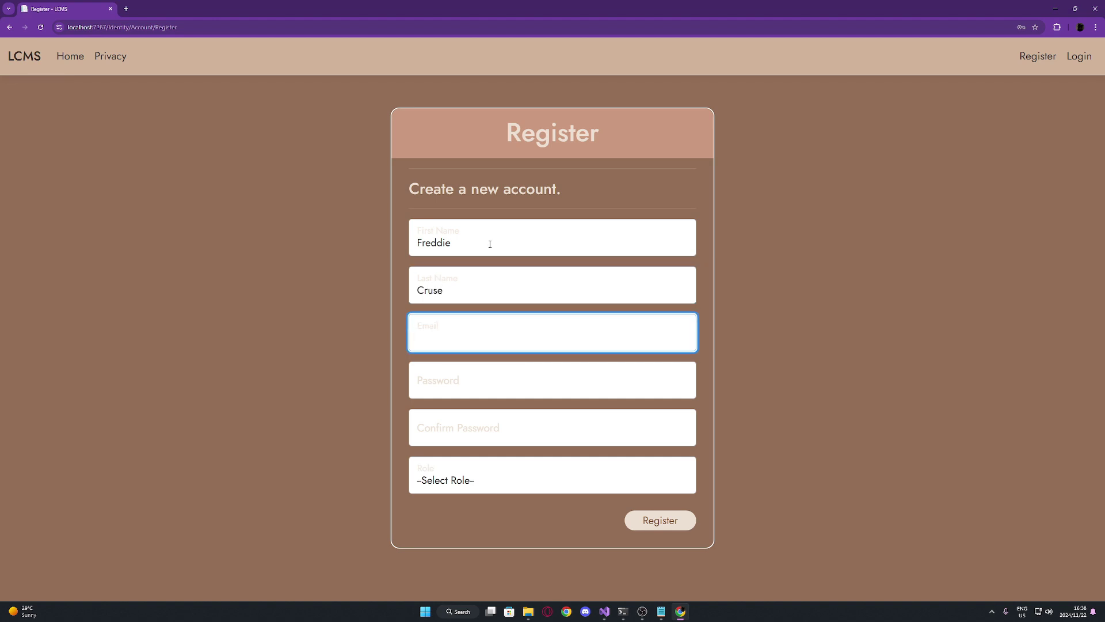
Paste the password into both password fields, choose the Lecturer role, and register
{"action": "key", "text": "alt+Tab"}
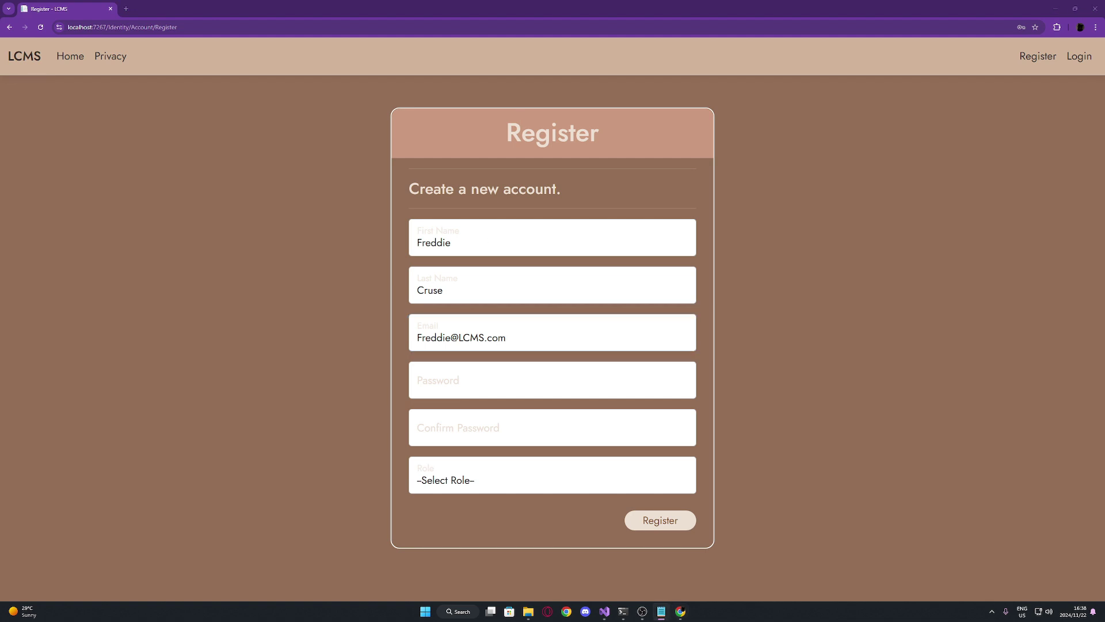
{"action": "left_click", "coordinate": [424, 378]}
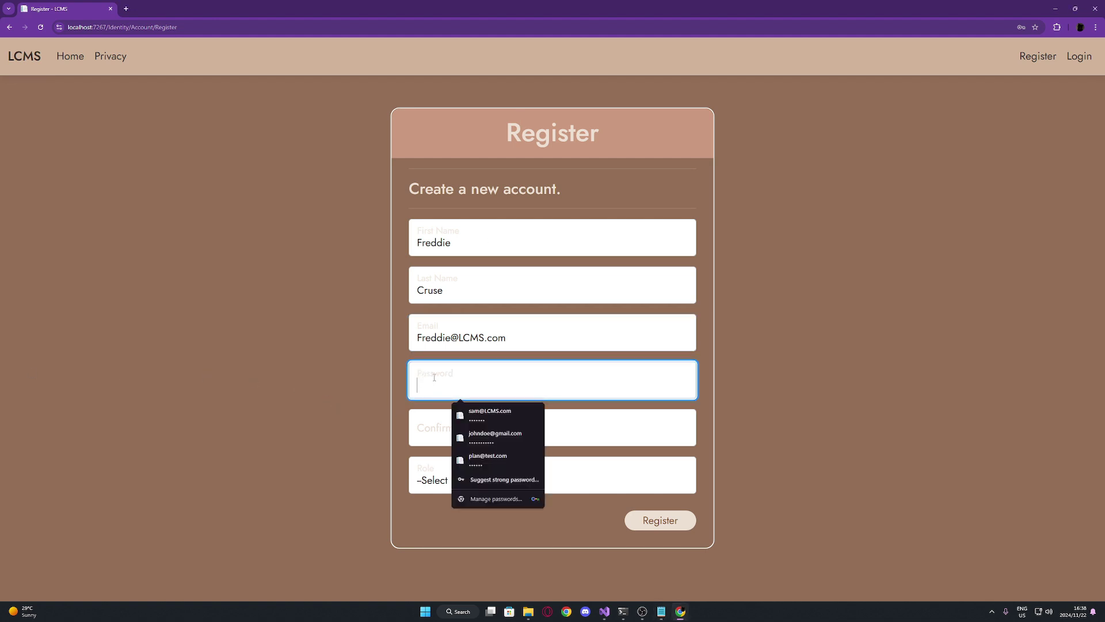
{"action": "key", "text": "ctrl+v"}
{"action": "key", "text": "Tab"}
{"action": "key", "text": "ctrl+v"}
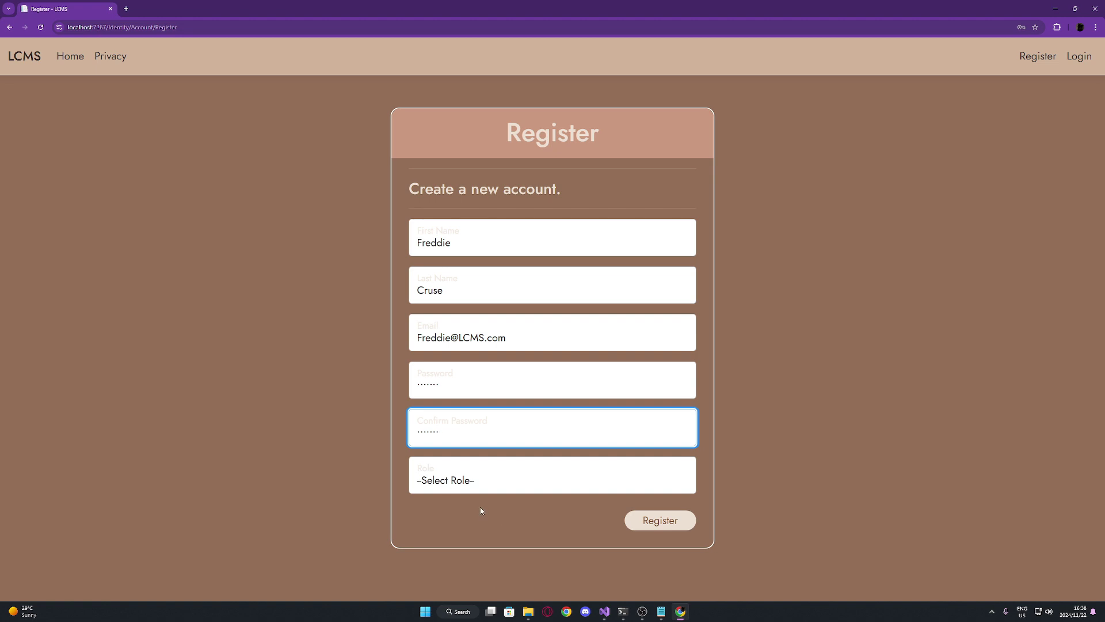
{"action": "left_click", "coordinate": [497, 489]}
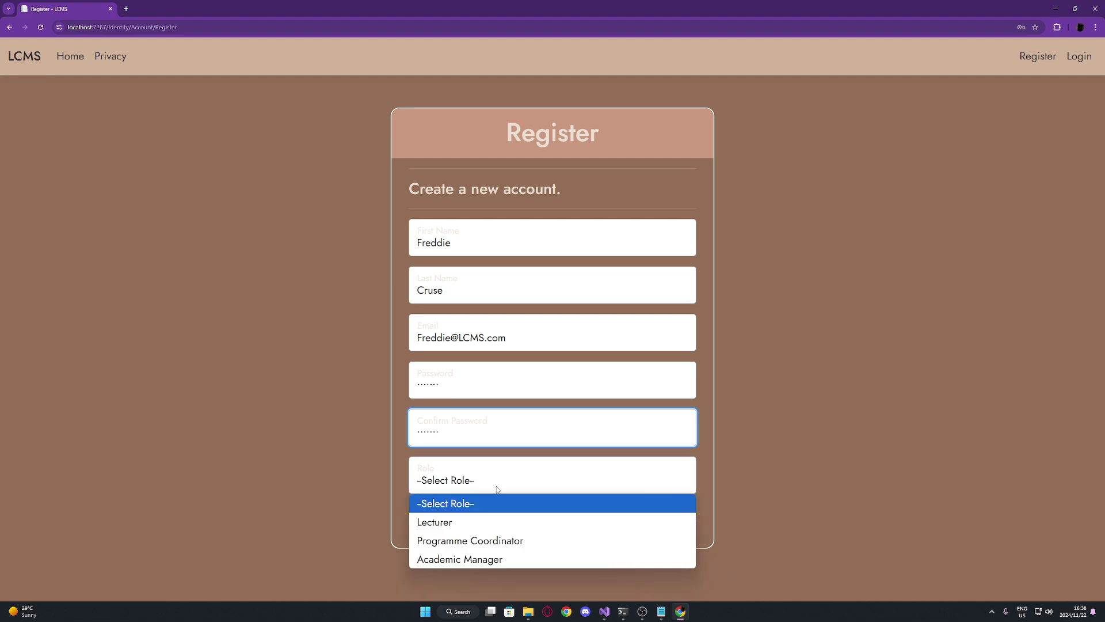
{"action": "left_click", "coordinate": [521, 525]}
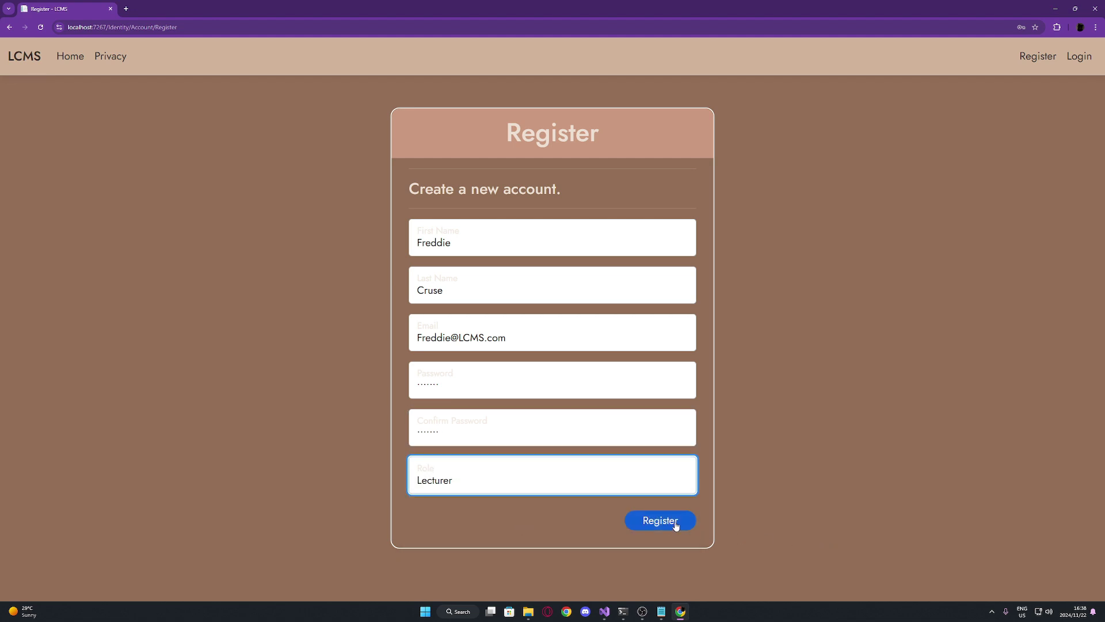
{"action": "left_click", "coordinate": [679, 523]}
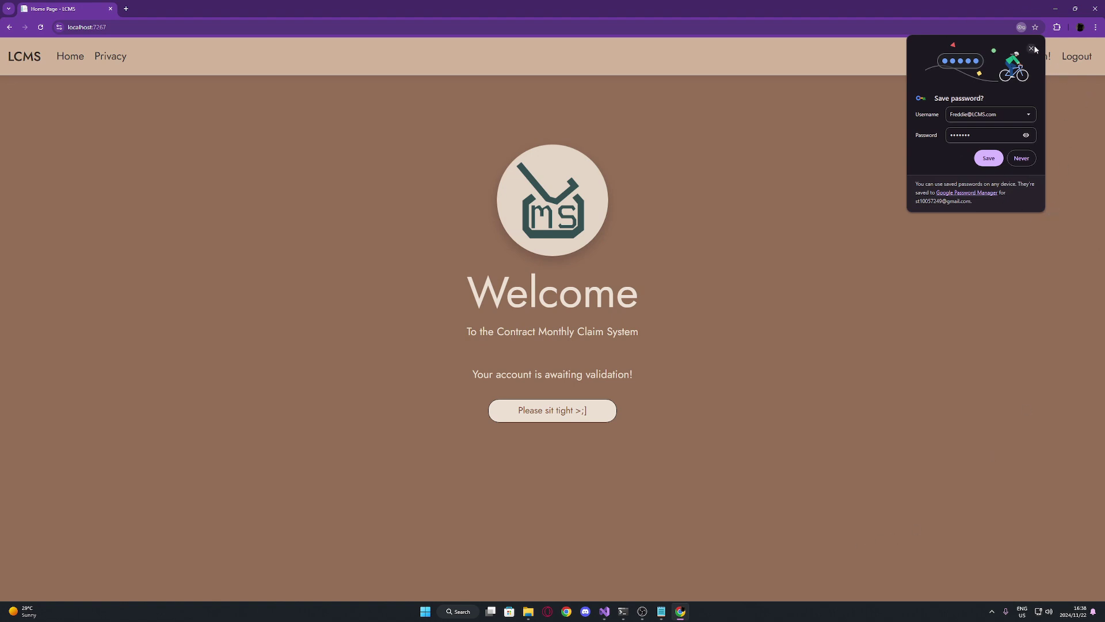
Dismiss the save-password prompt, highlight the awaiting-validation notice, then log out of the lecturer account
{"action": "left_click", "coordinate": [988, 158]}
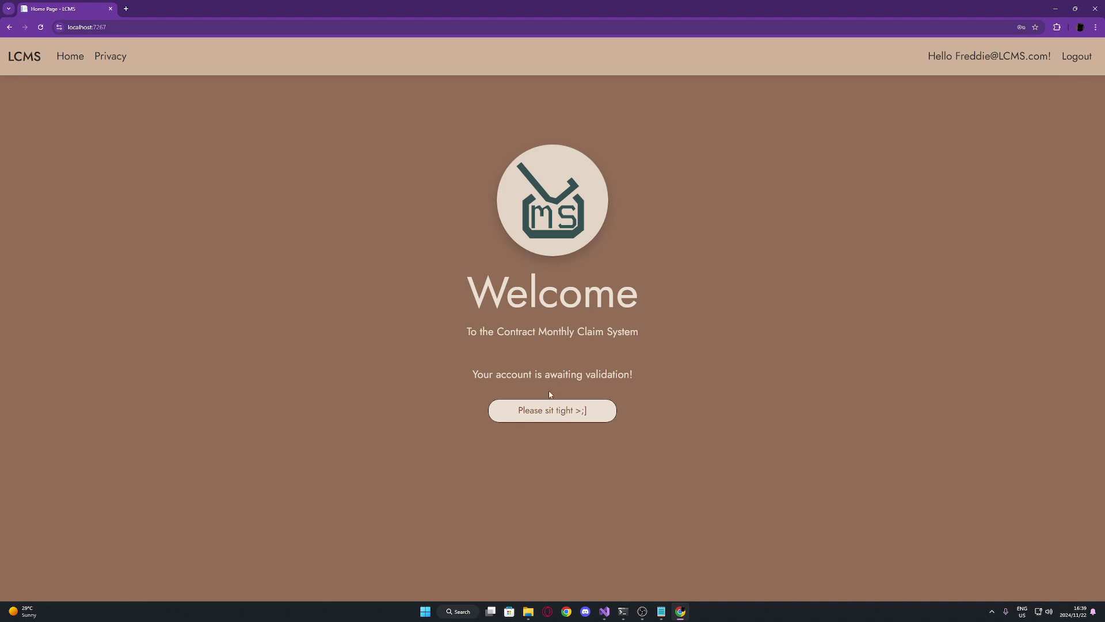
{"action": "left_click_drag", "start_coordinate": [473, 376], "coordinate": [637, 378]}
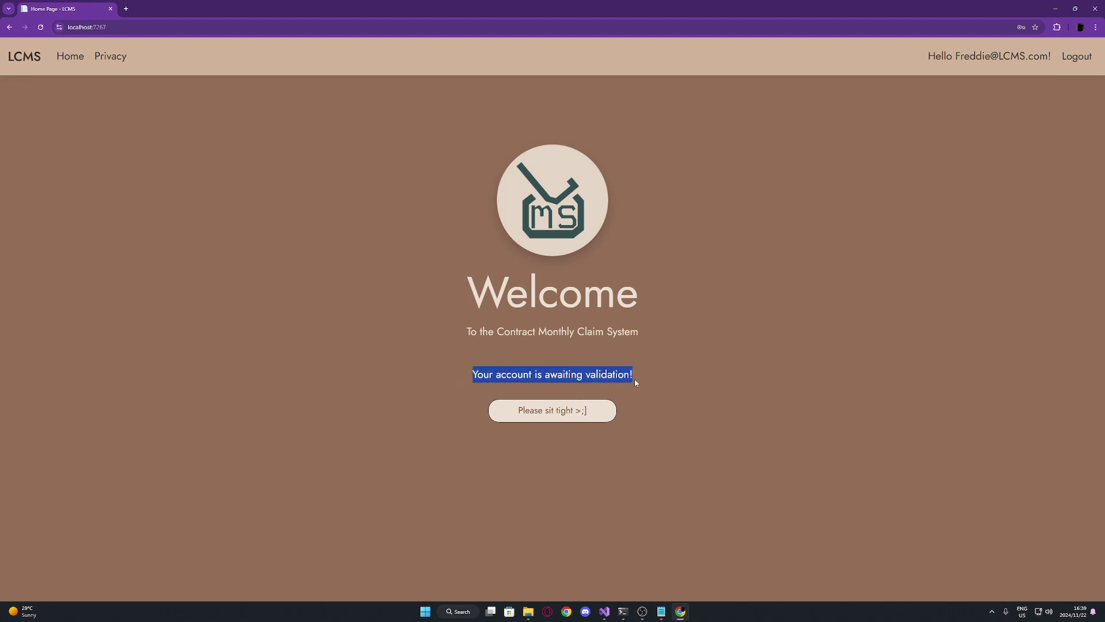
{"action": "left_click", "coordinate": [703, 407]}
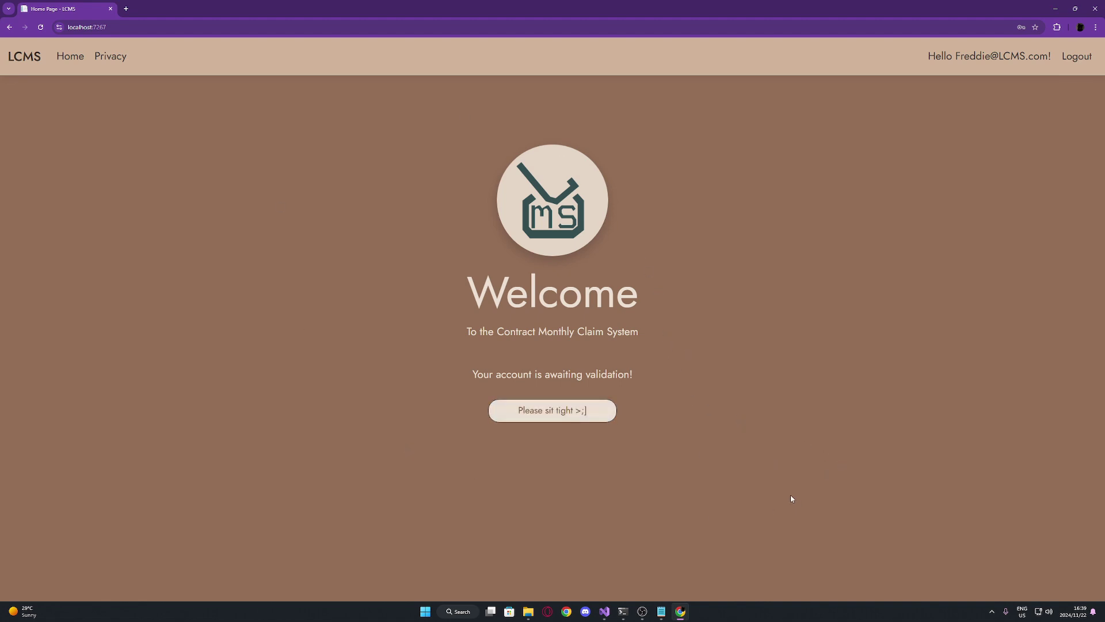
{"action": "left_click", "coordinate": [1086, 62]}
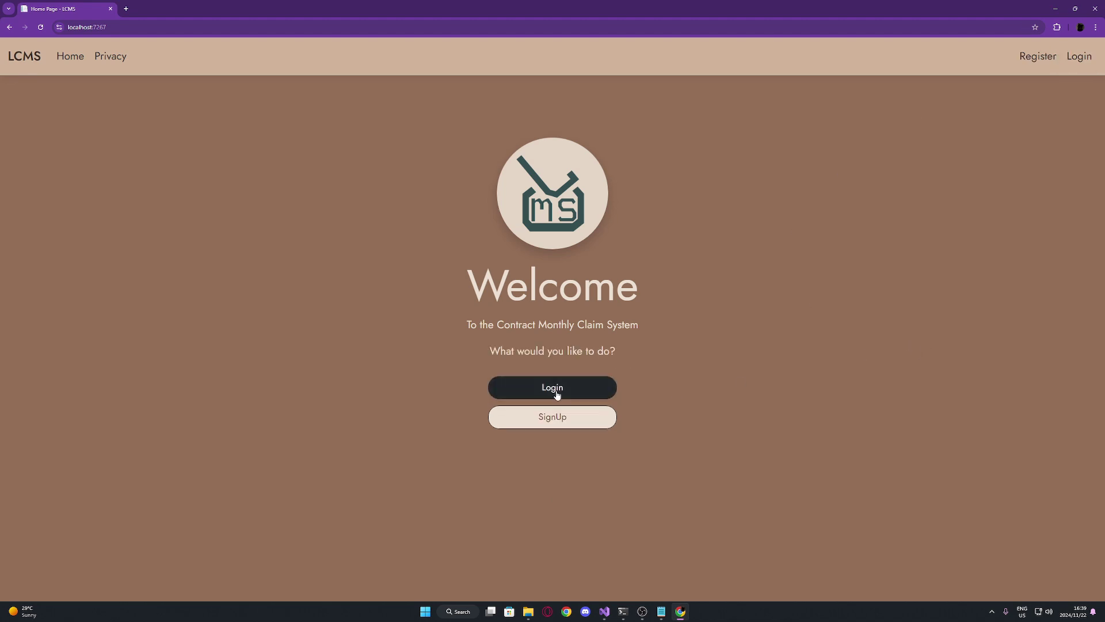
Sign in by changing the e-mail's username part to 'hr' and logging in
{"action": "left_click", "coordinate": [556, 390]}
{"action": "left_click", "coordinate": [545, 264]}
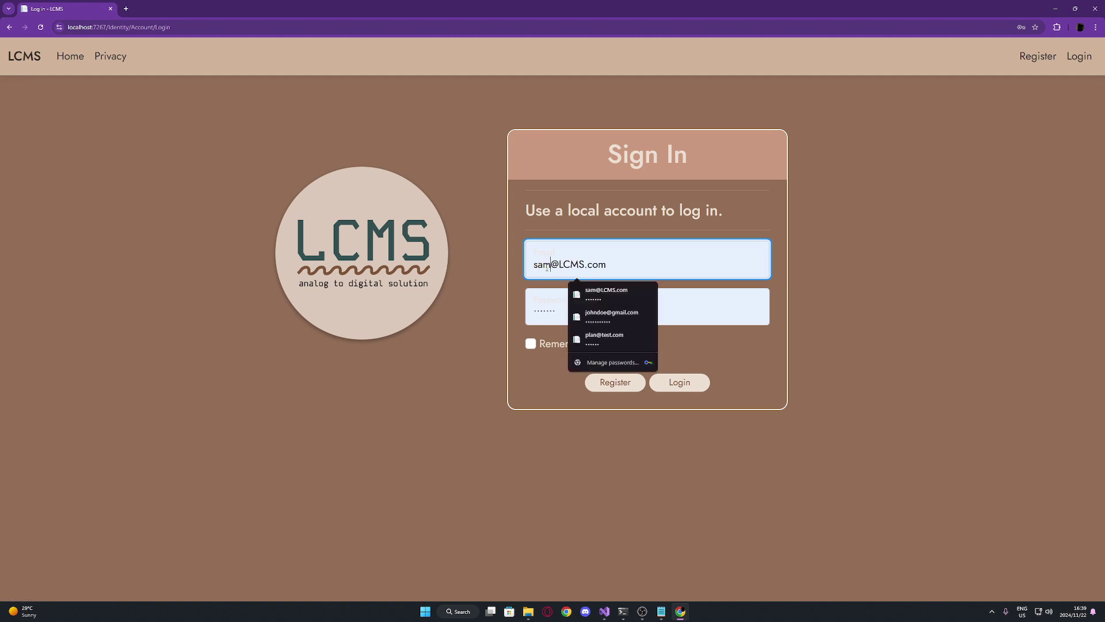
{"action": "left_click_drag", "start_coordinate": [551, 264], "coordinate": [513, 270]}
{"action": "type", "text": "hr"}
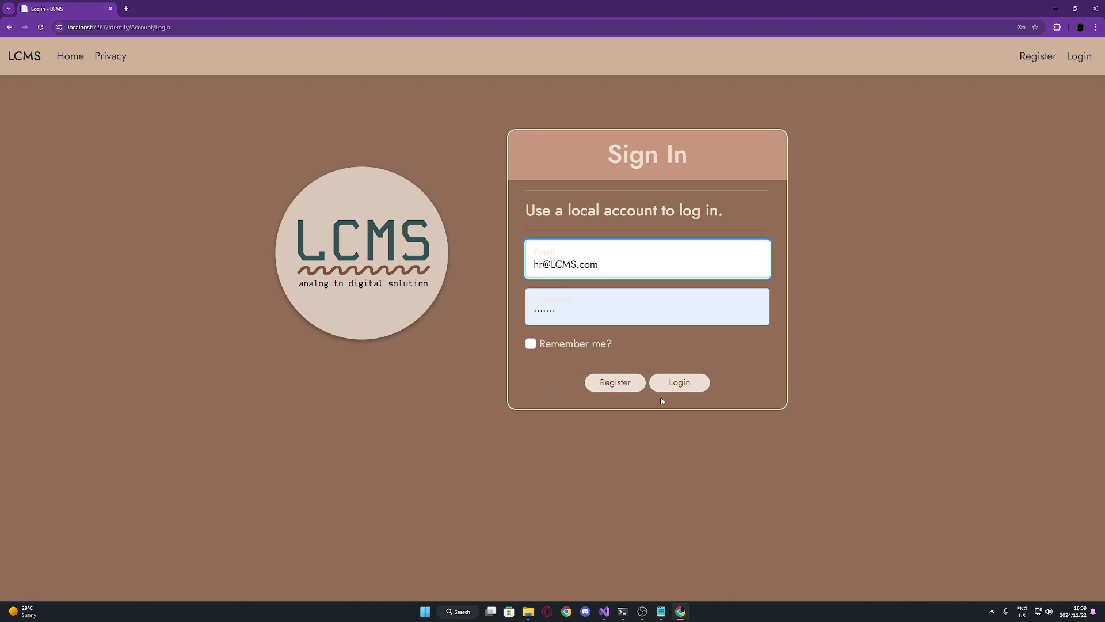
{"action": "left_click", "coordinate": [678, 386]}
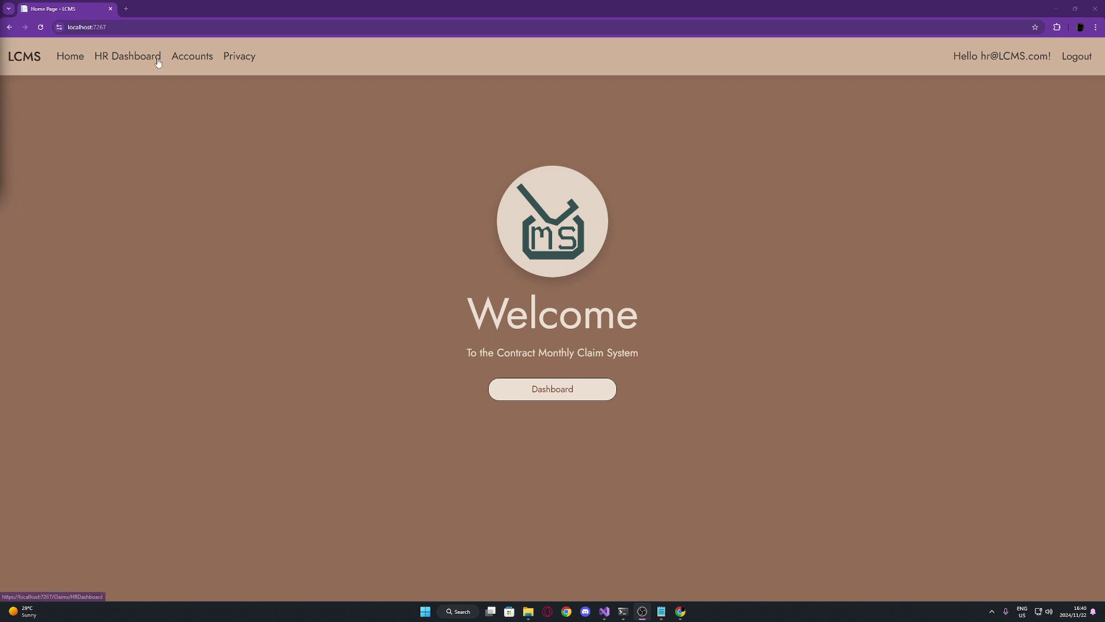
Open Account Management and validate the lecturer account in the first row
{"action": "left_click", "coordinate": [192, 60]}
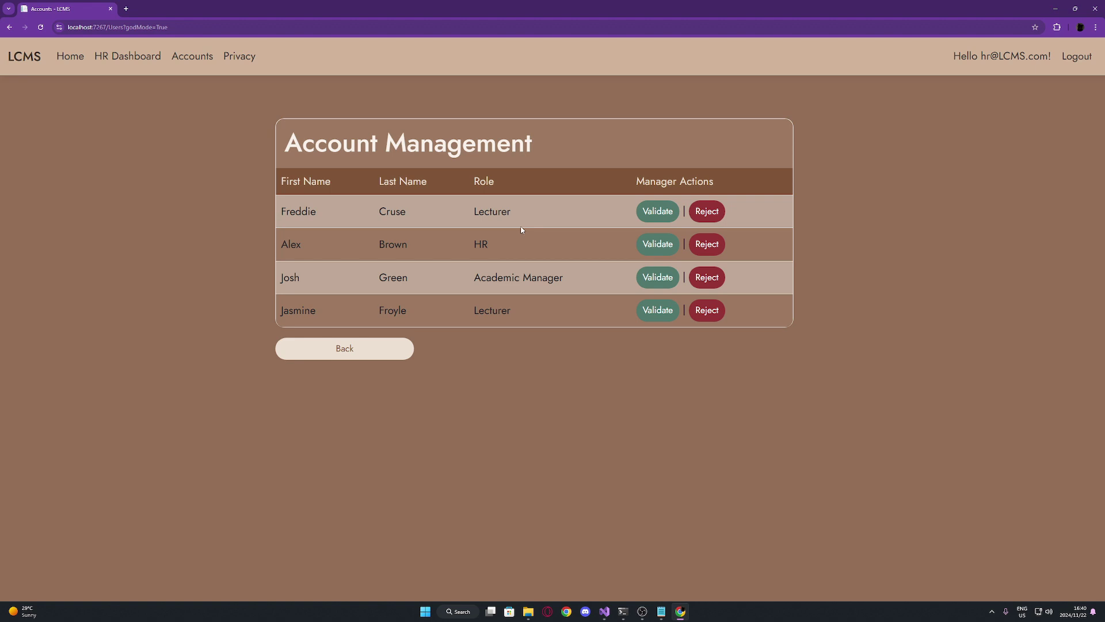
{"action": "left_click", "coordinate": [666, 220]}
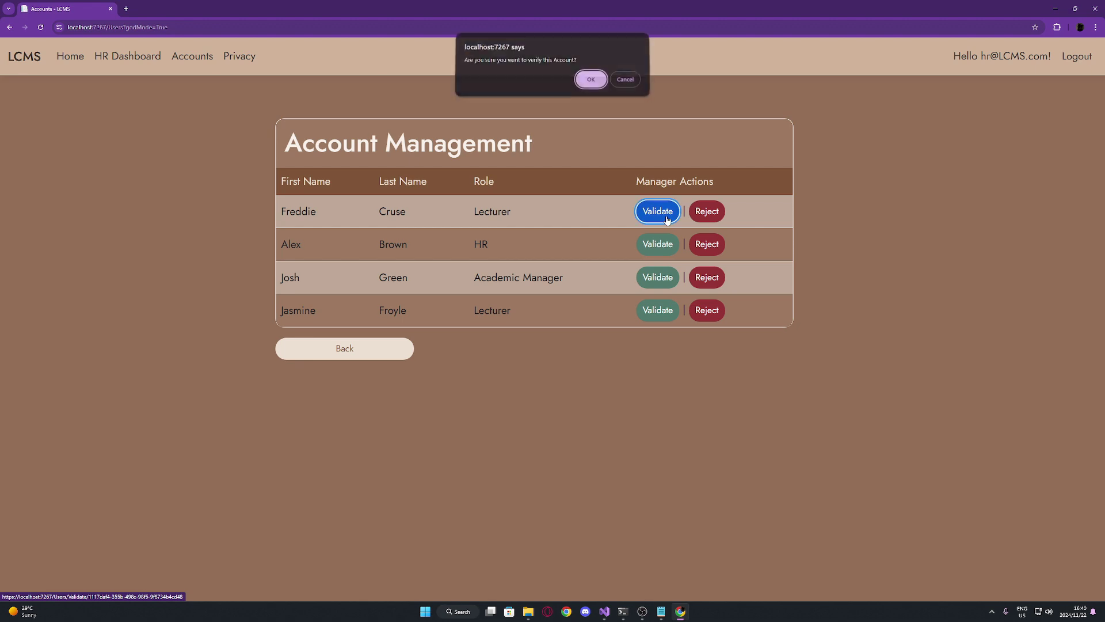
{"action": "left_click", "coordinate": [589, 80]}
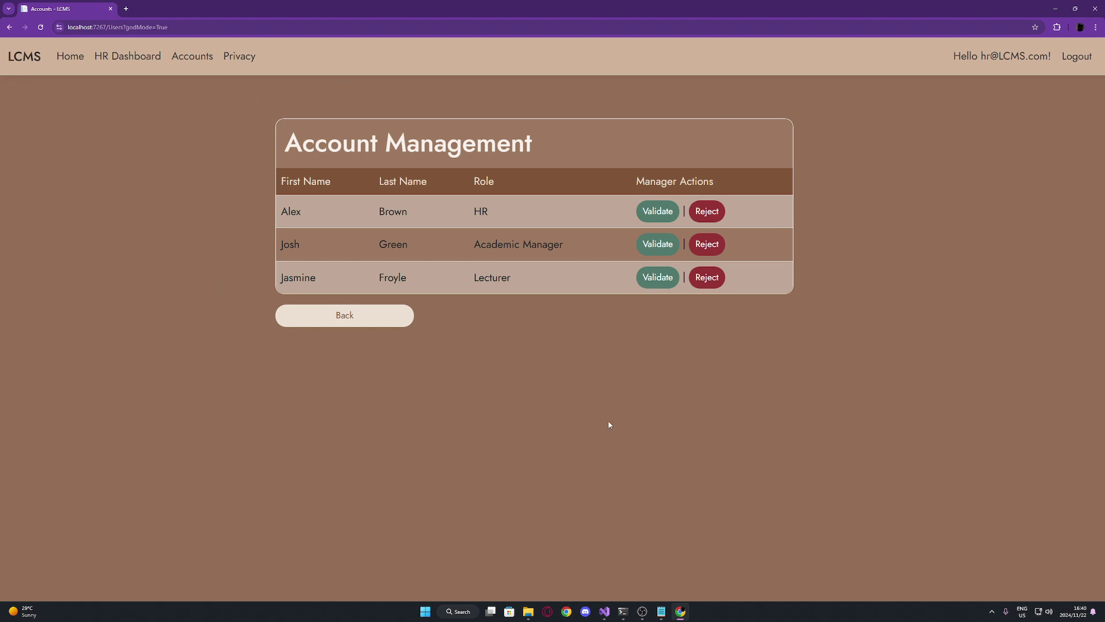
{"action": "left_click", "coordinate": [642, 611]}
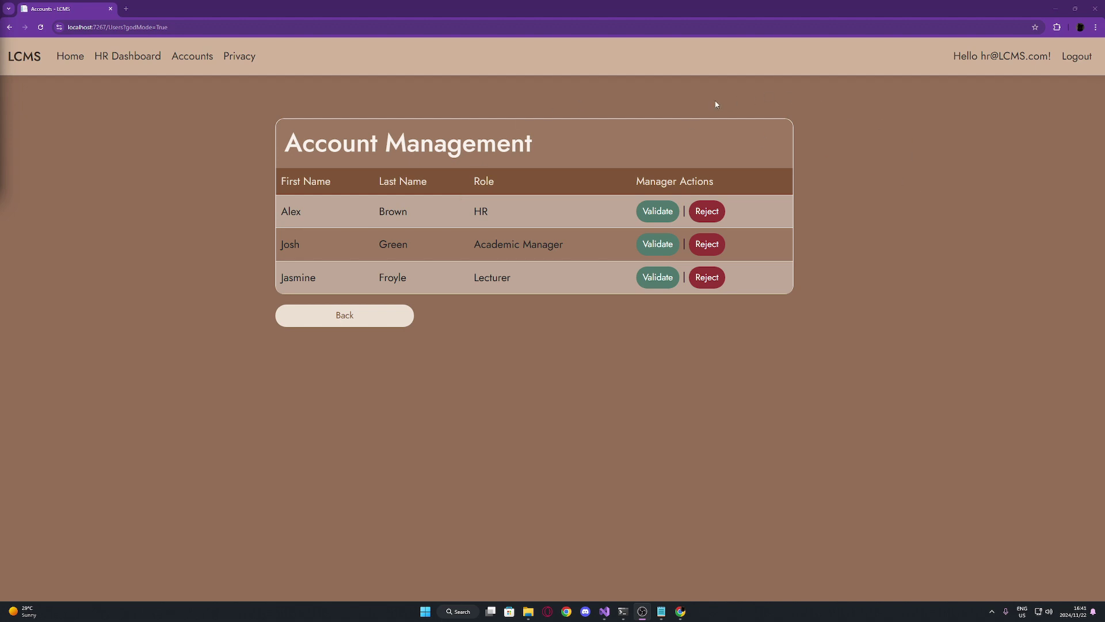
Reject the HR account, validate the Academic Manager account, and go back home
{"action": "left_click", "coordinate": [716, 213]}
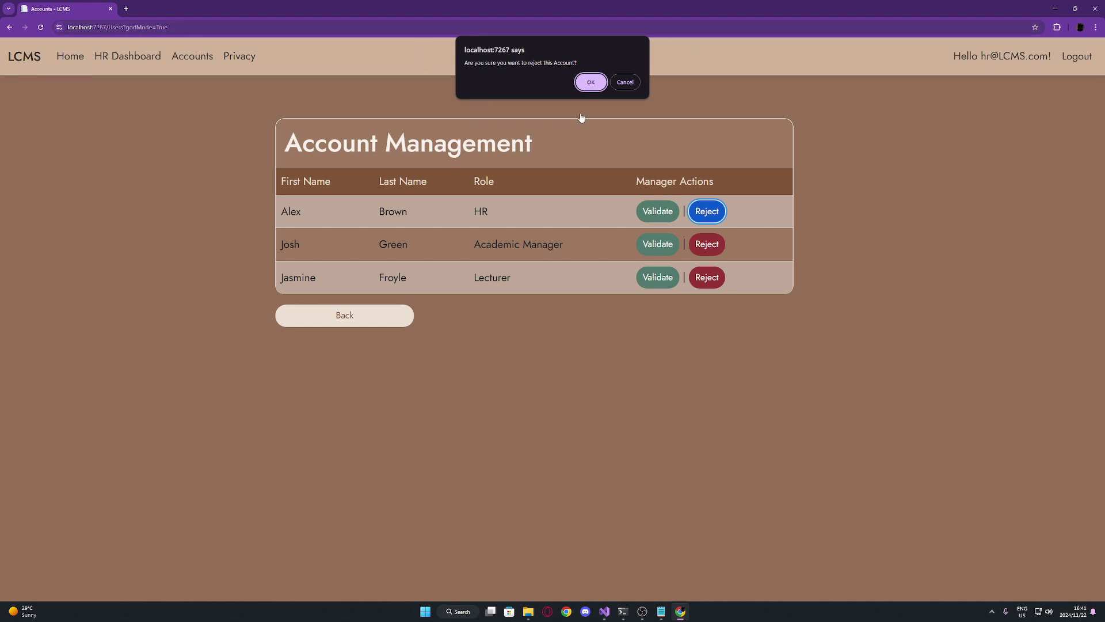
{"action": "left_click", "coordinate": [591, 83]}
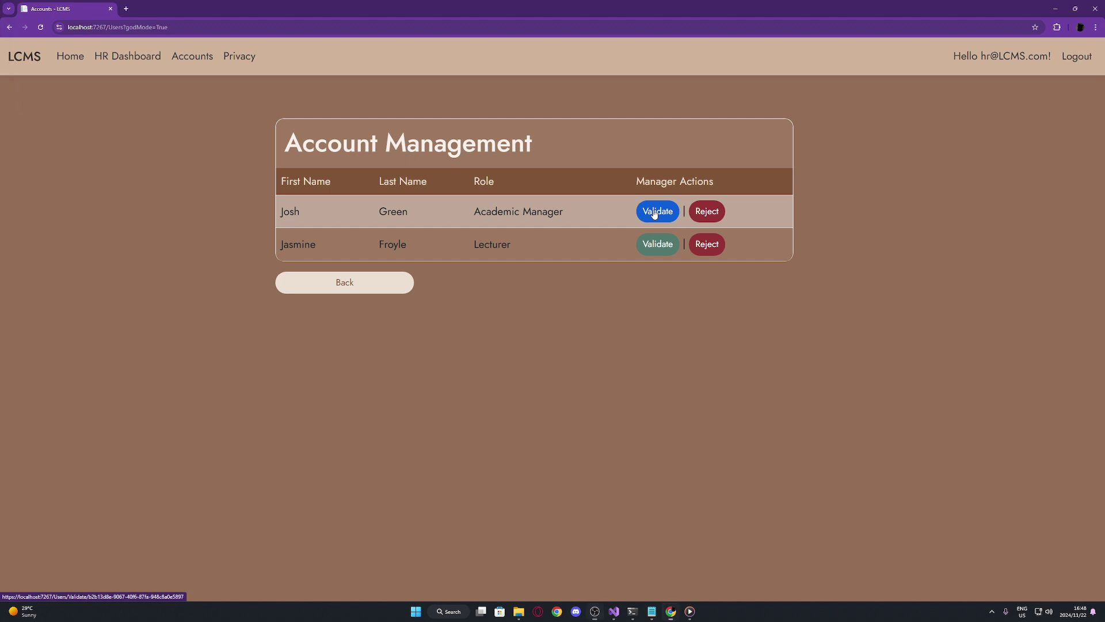
{"action": "left_click", "coordinate": [654, 214]}
{"action": "left_click", "coordinate": [591, 82]}
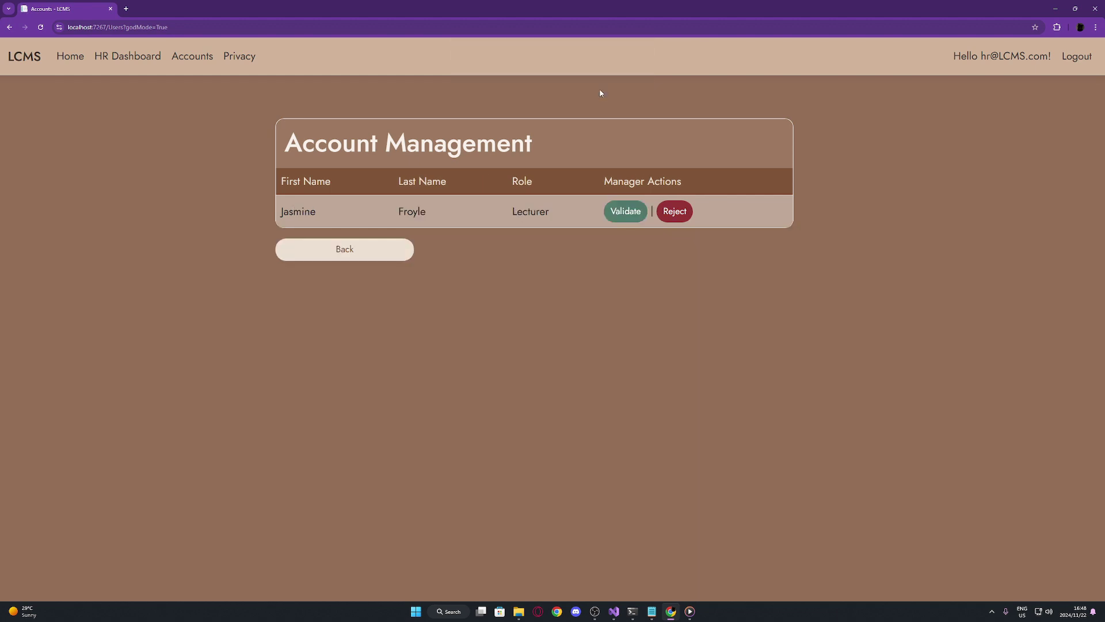
{"action": "left_click", "coordinate": [382, 250]}
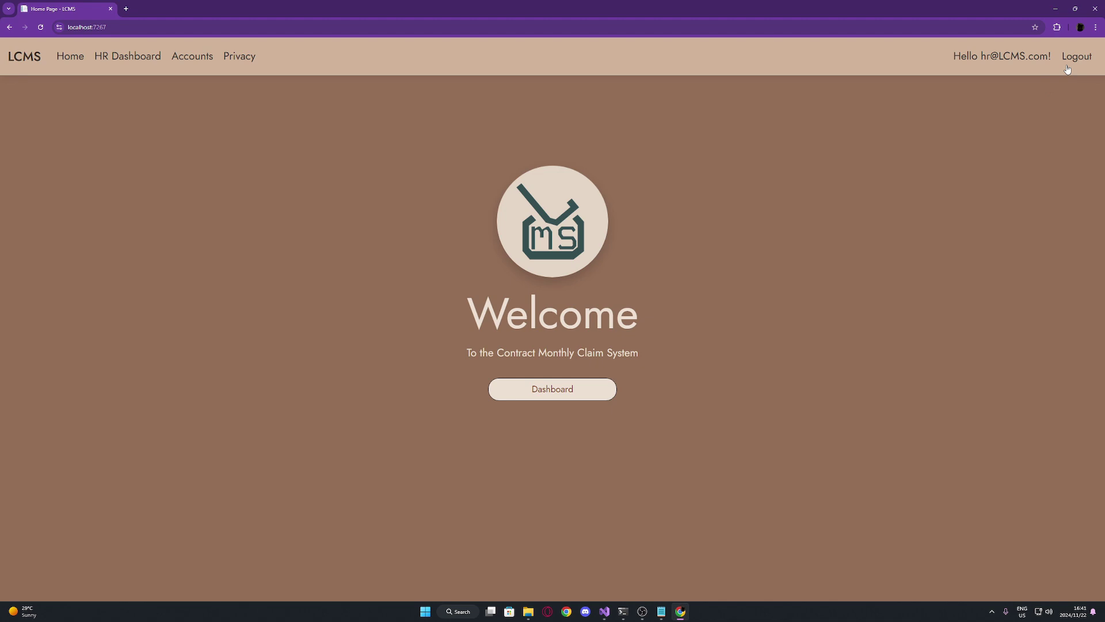
Log out of HR, sign in with the lecturer's e-mail, and start a new claim
{"action": "left_click", "coordinate": [1065, 63]}
{"action": "left_click", "coordinate": [551, 385]}
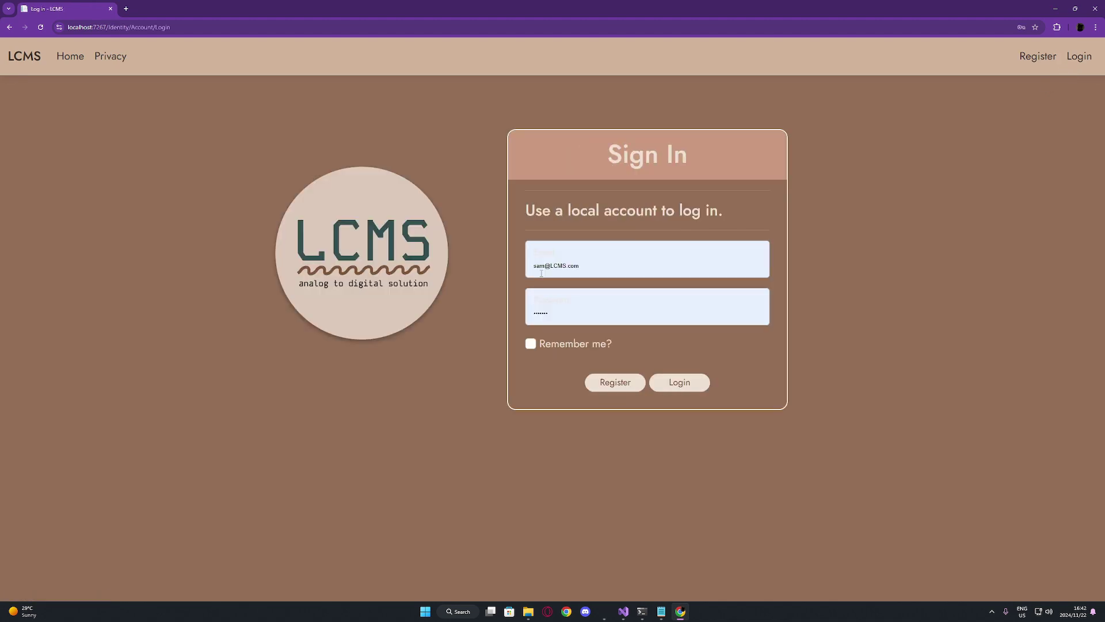
{"action": "left_click", "coordinate": [547, 265]}
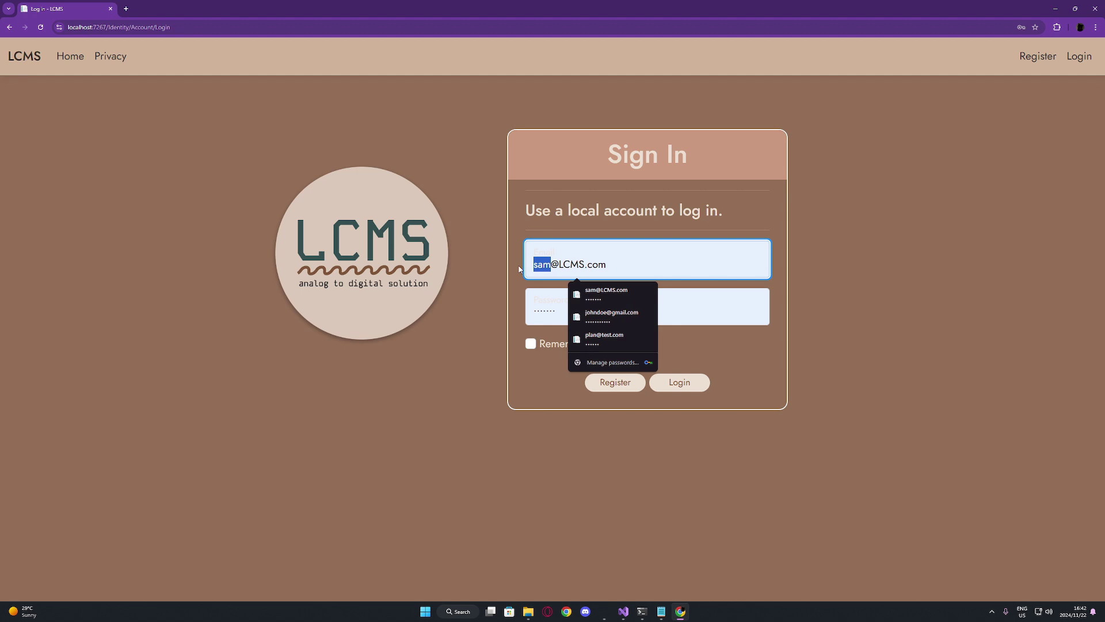
{"action": "type", "text": "Freddie"}
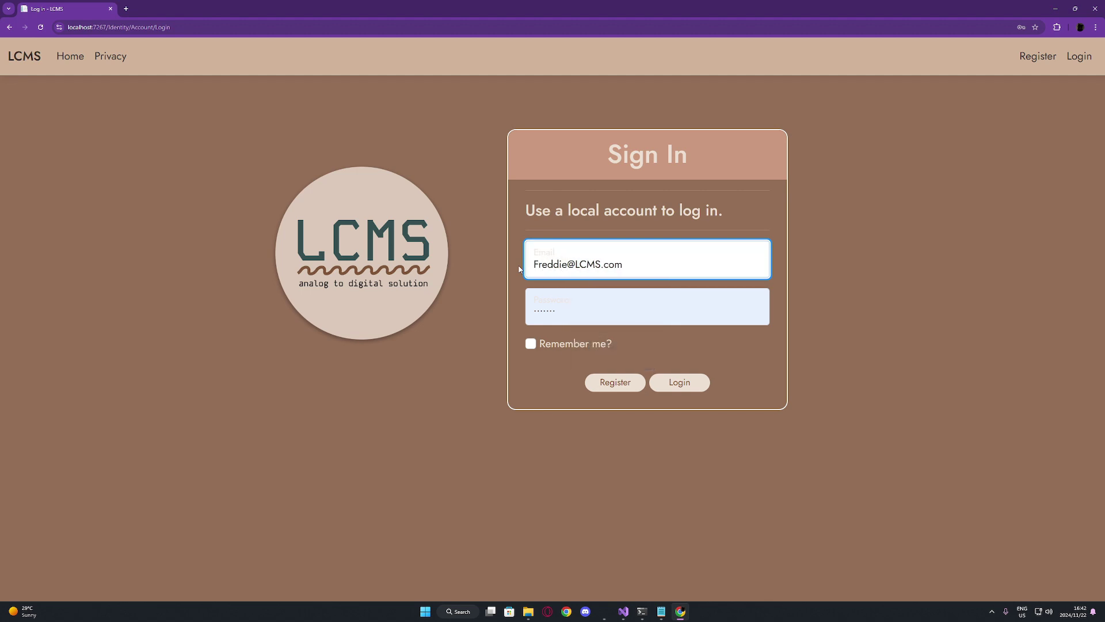
{"action": "left_click", "coordinate": [686, 387]}
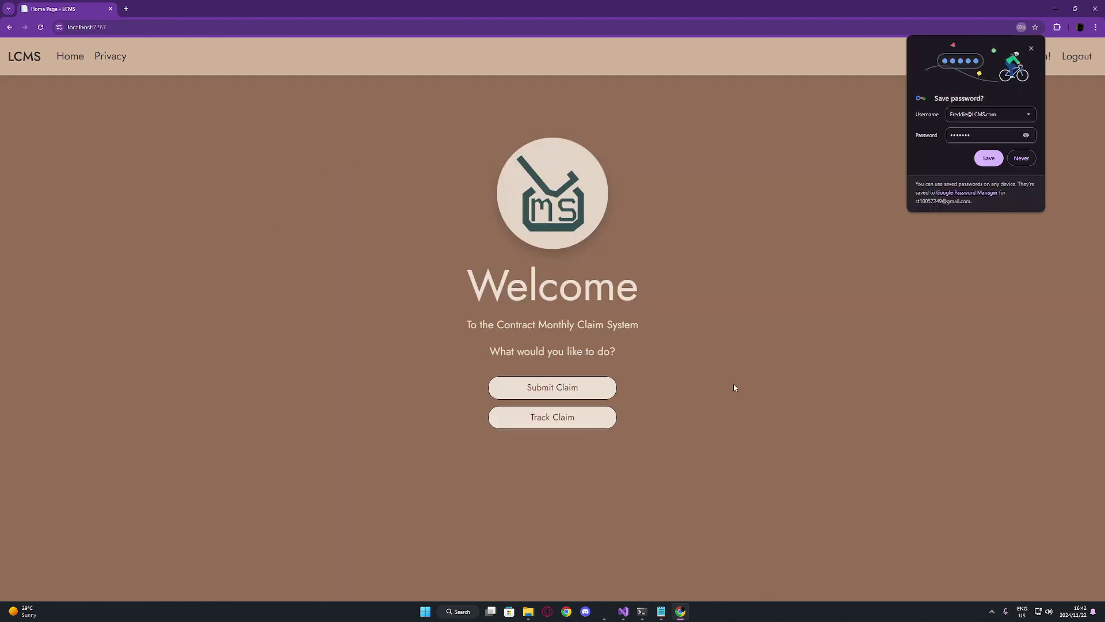
{"action": "left_click", "coordinate": [1031, 48]}
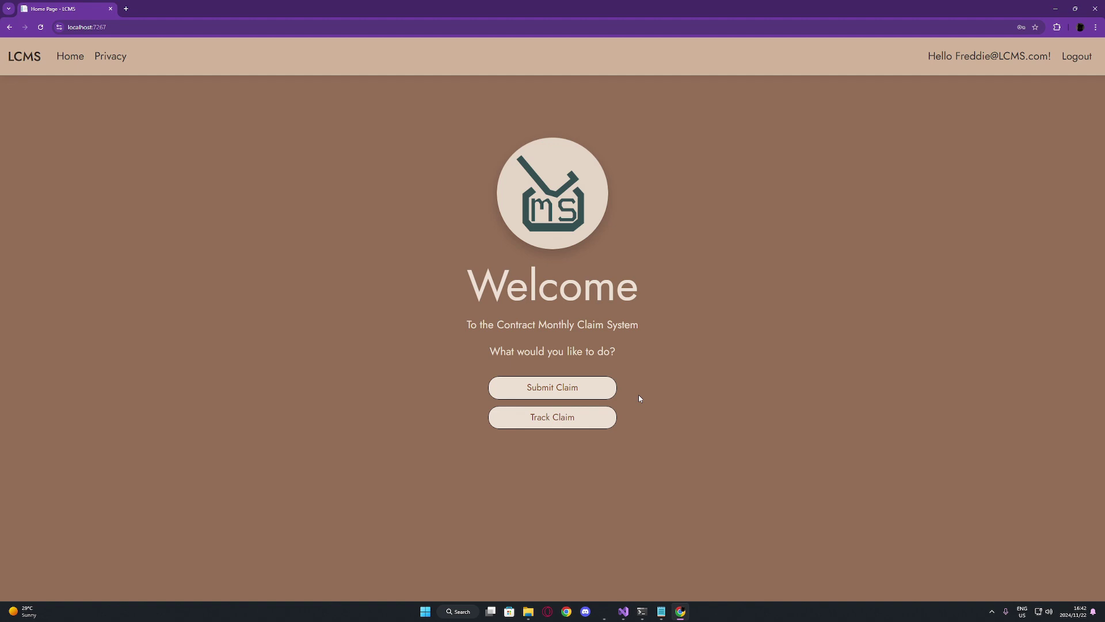
{"action": "left_click", "coordinate": [564, 388]}
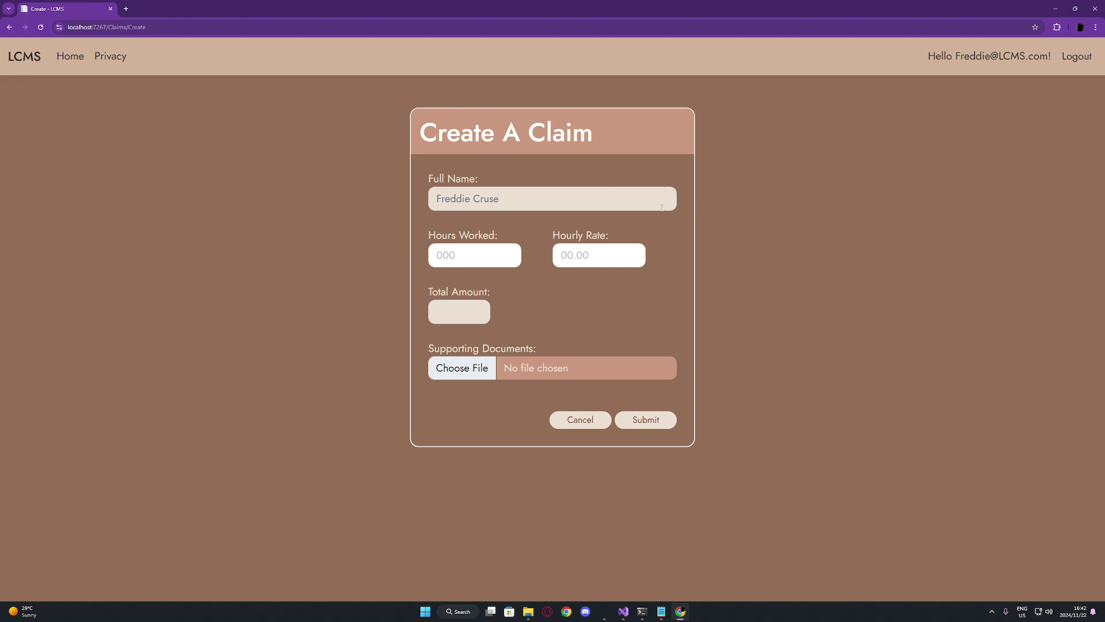
Enter initial claim values of 4 hours worked and an hourly rate of 6
{"action": "left_click", "coordinate": [489, 251]}
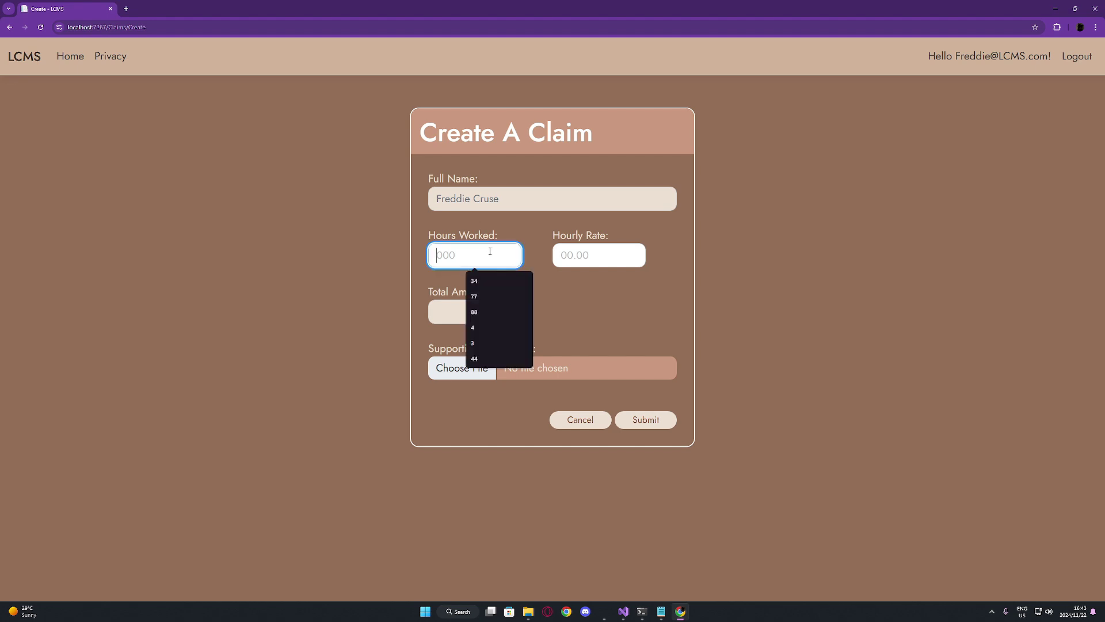
{"action": "left_click", "coordinate": [485, 328]}
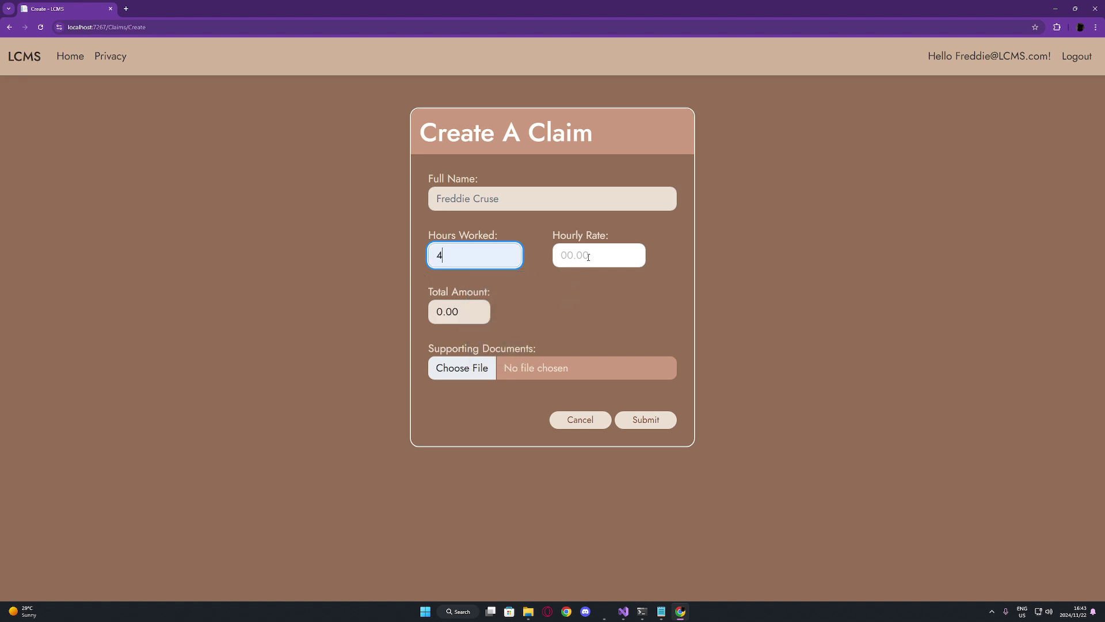
{"action": "left_click", "coordinate": [589, 256]}
{"action": "type", "text": "6"}
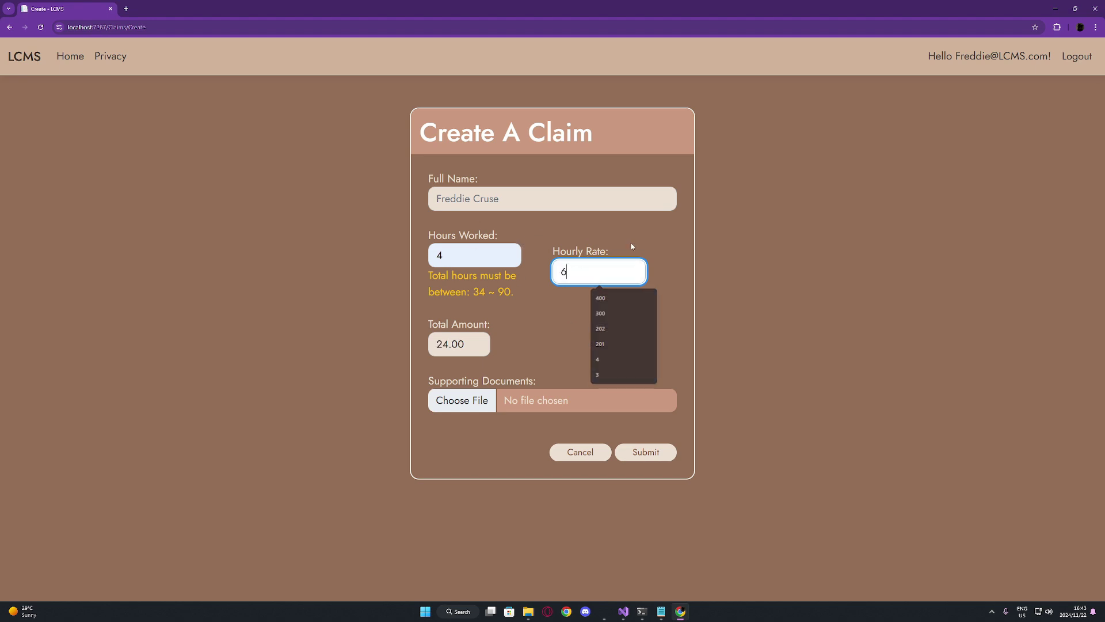
{"action": "left_click", "coordinate": [714, 361]}
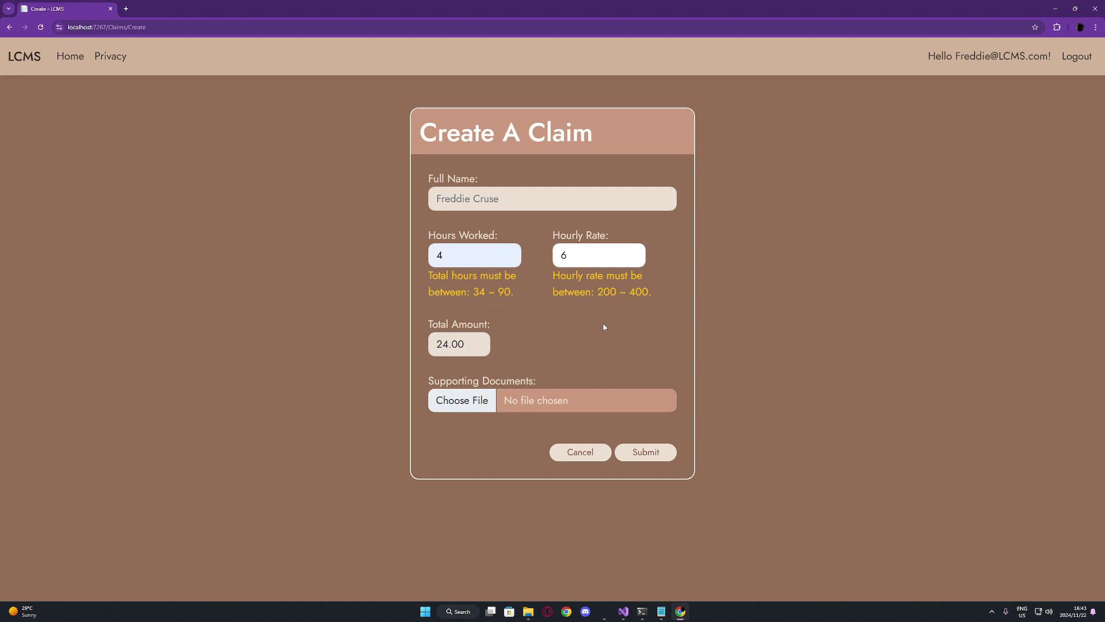
Correct the hours worked to 48 and the hourly rate to 275
{"action": "left_click", "coordinate": [477, 261]}
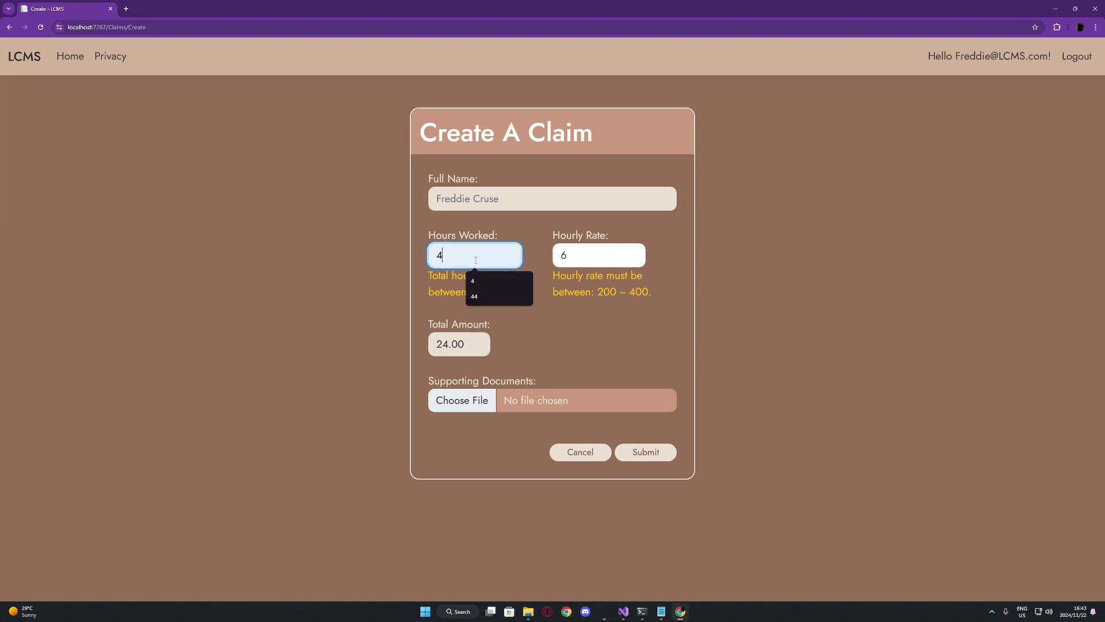
{"action": "type", "text": "8"}
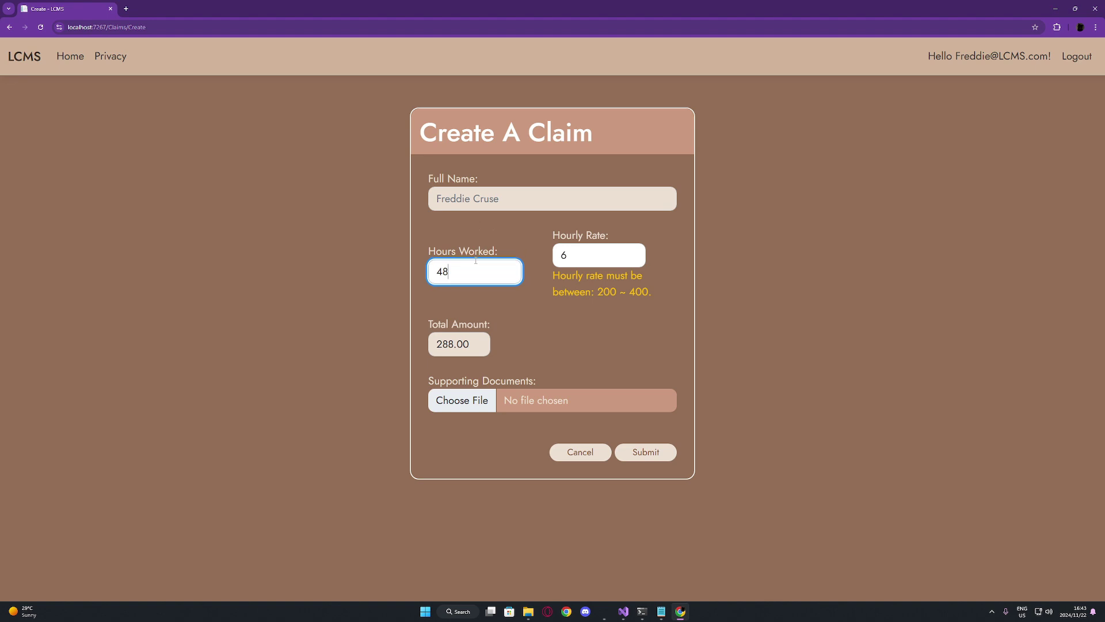
{"action": "left_click", "coordinate": [598, 255]}
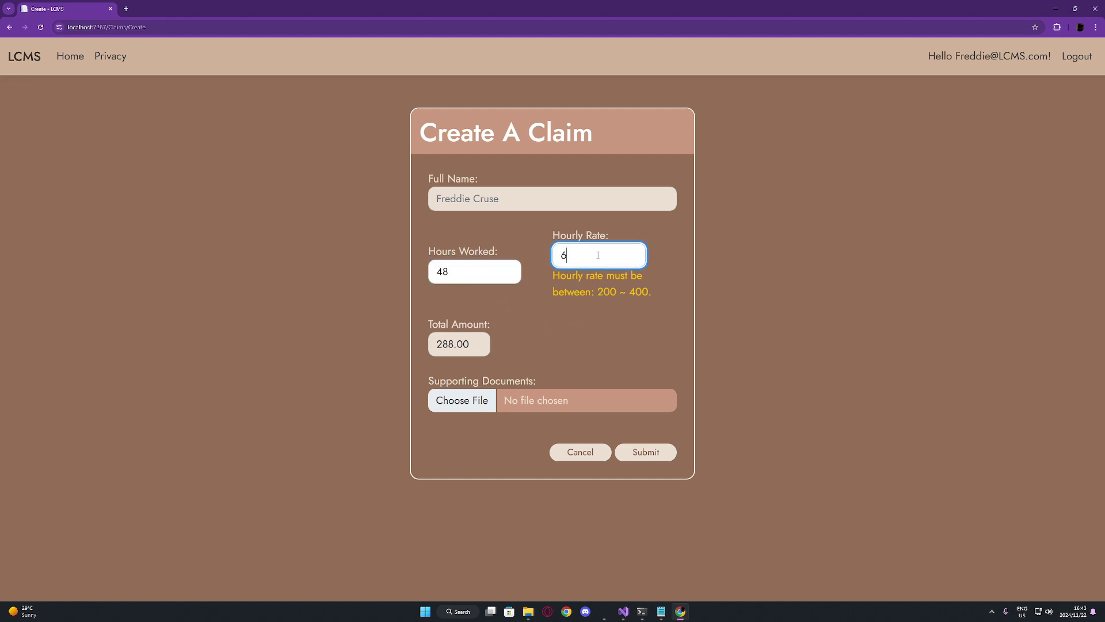
{"action": "key", "text": "BackSpace"}
{"action": "type", "text": "275"}
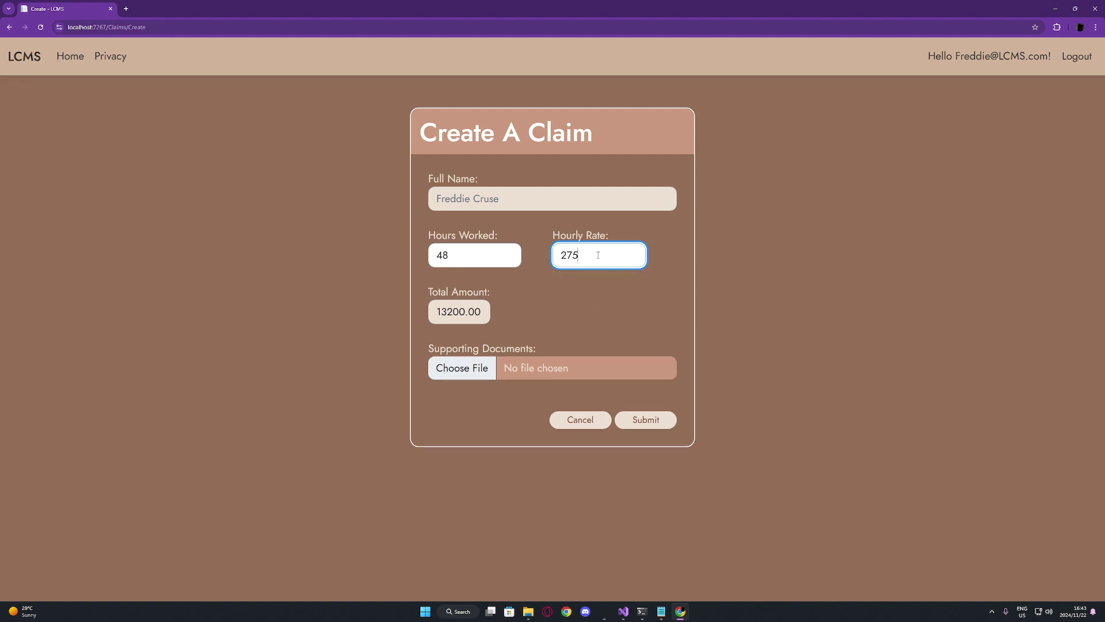
{"action": "left_click", "coordinate": [563, 301]}
After a failed submit, attach SupportingDocument_File from Downloads and submit the claim
{"action": "left_click", "coordinate": [651, 425]}
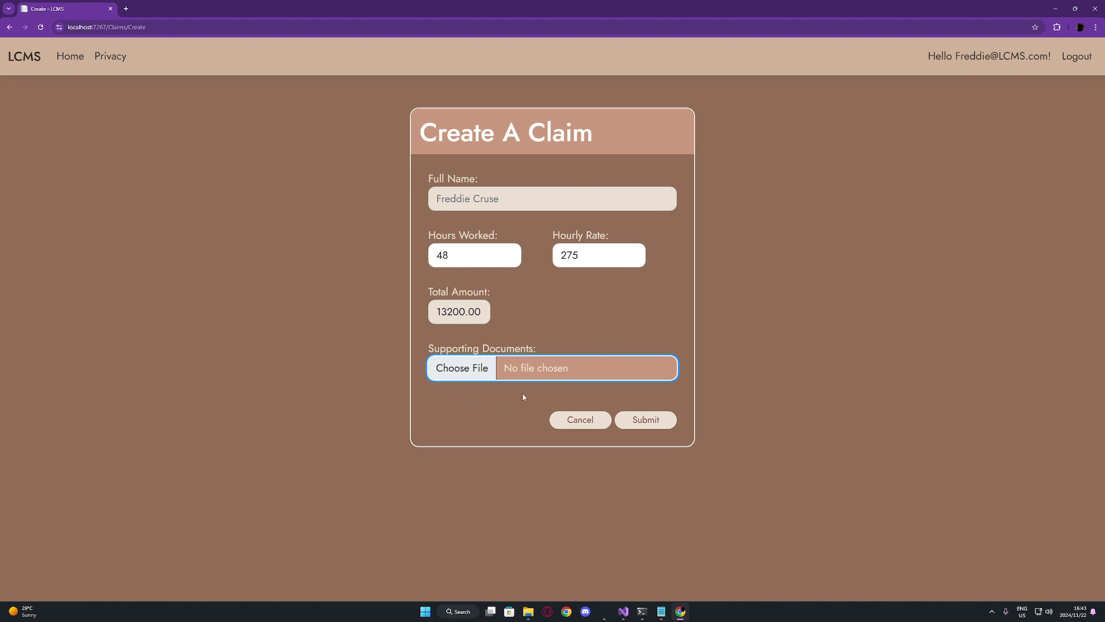
{"action": "left_click", "coordinate": [462, 371]}
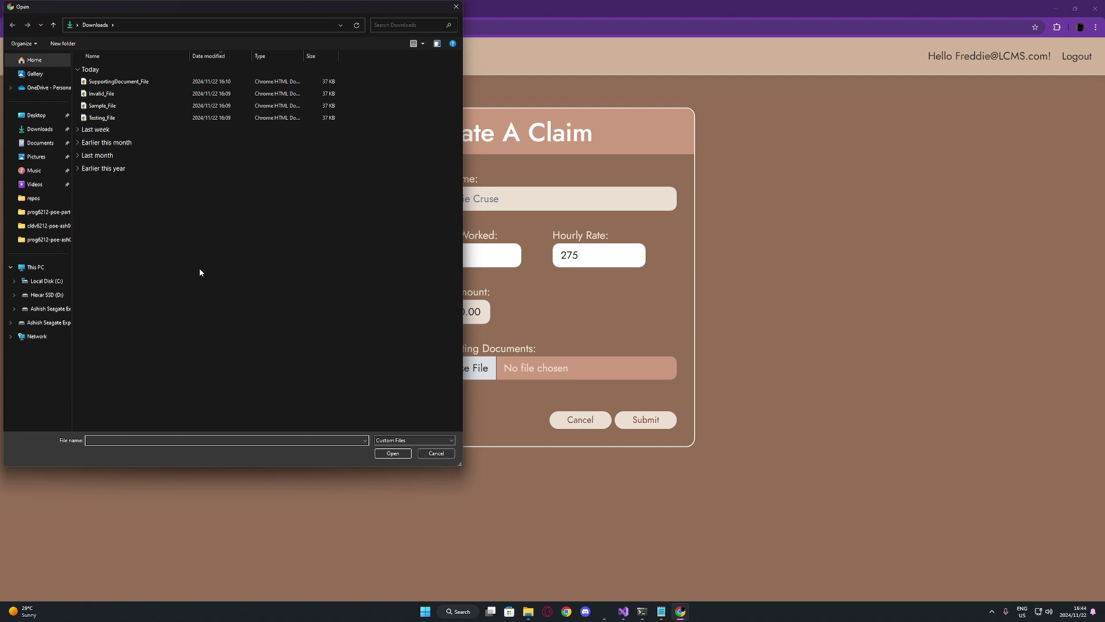
{"action": "double_click", "coordinate": [155, 82]}
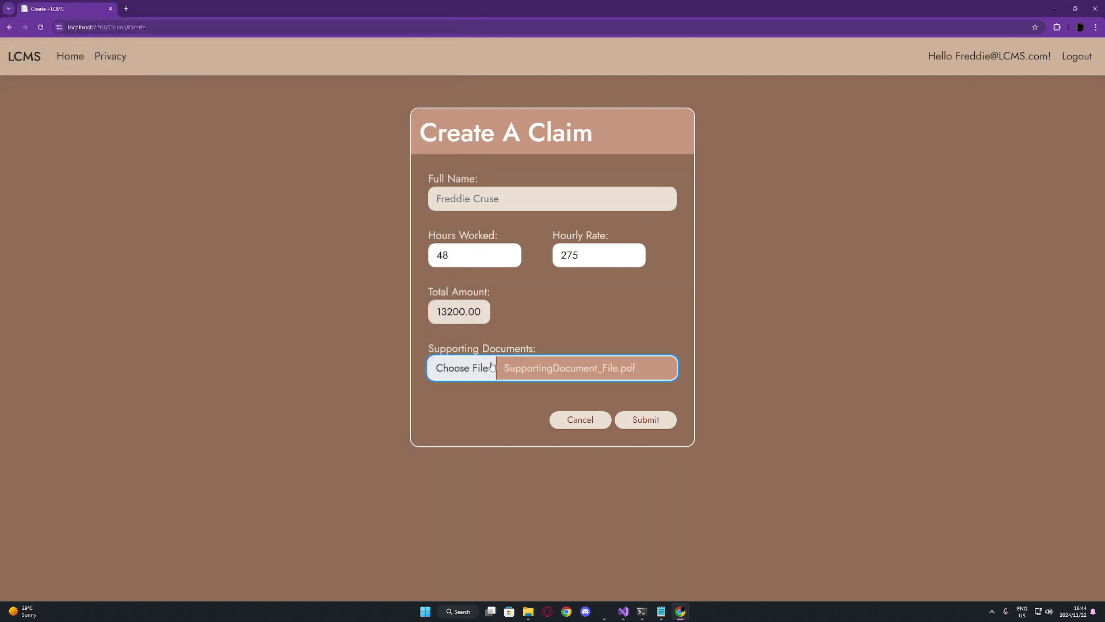
{"action": "left_click", "coordinate": [648, 421]}
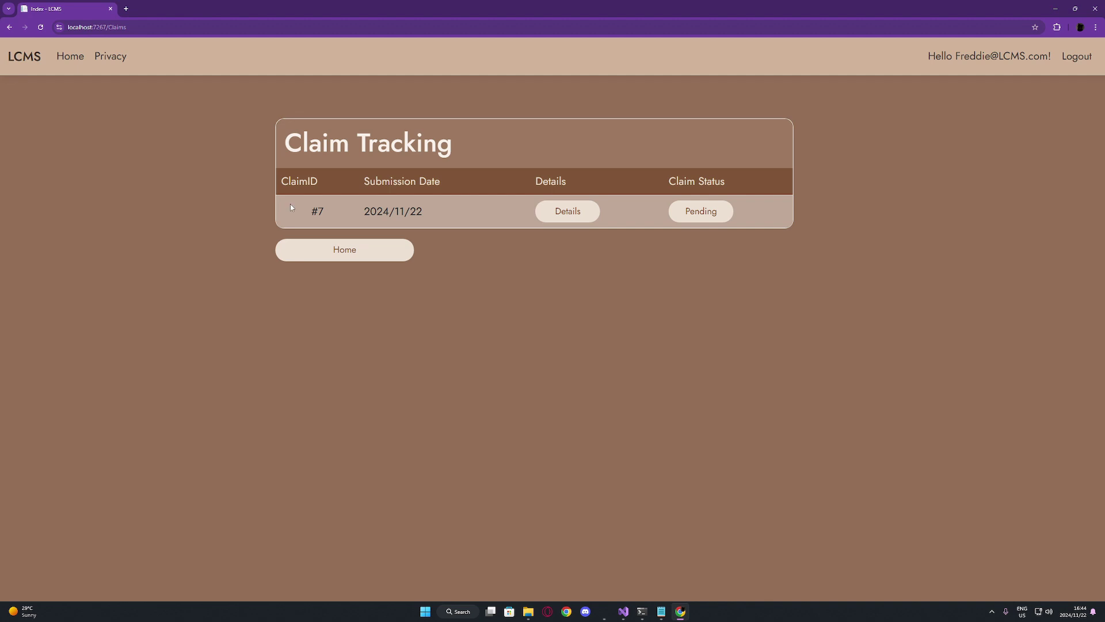
Review claim #7's details, then return to the lecturer welcome page
{"action": "left_click", "coordinate": [571, 221]}
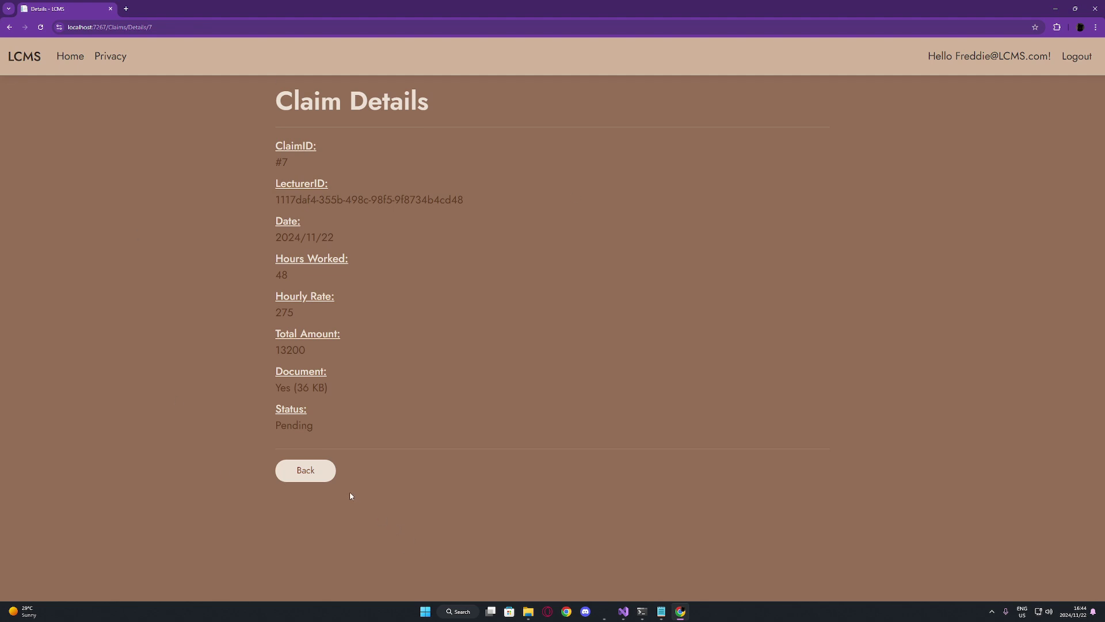
{"action": "left_click", "coordinate": [323, 477]}
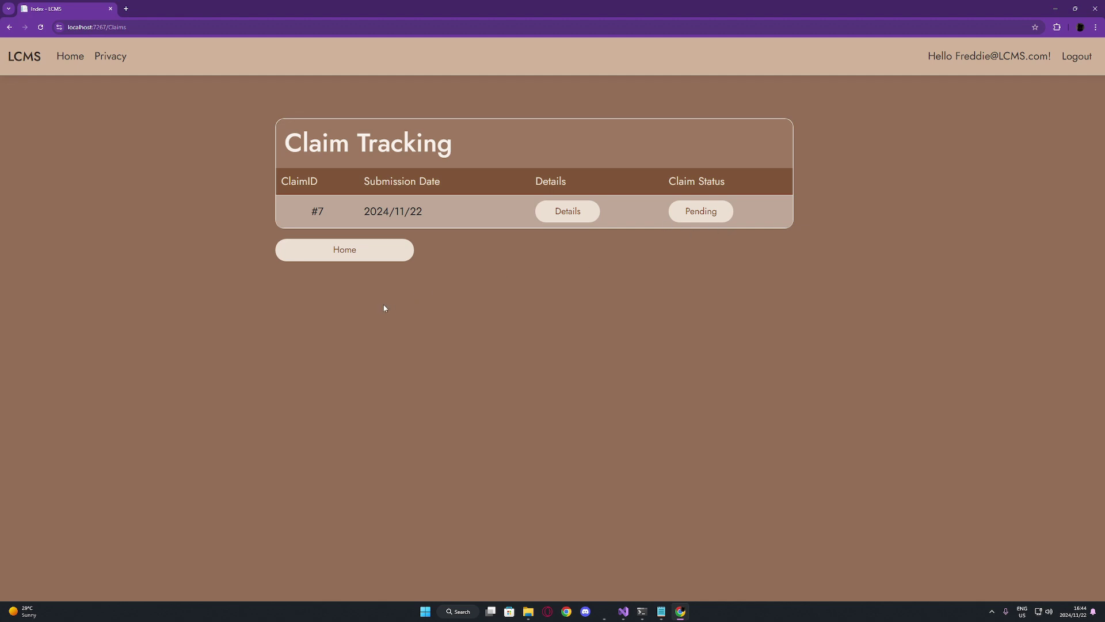
{"action": "left_click", "coordinate": [349, 261]}
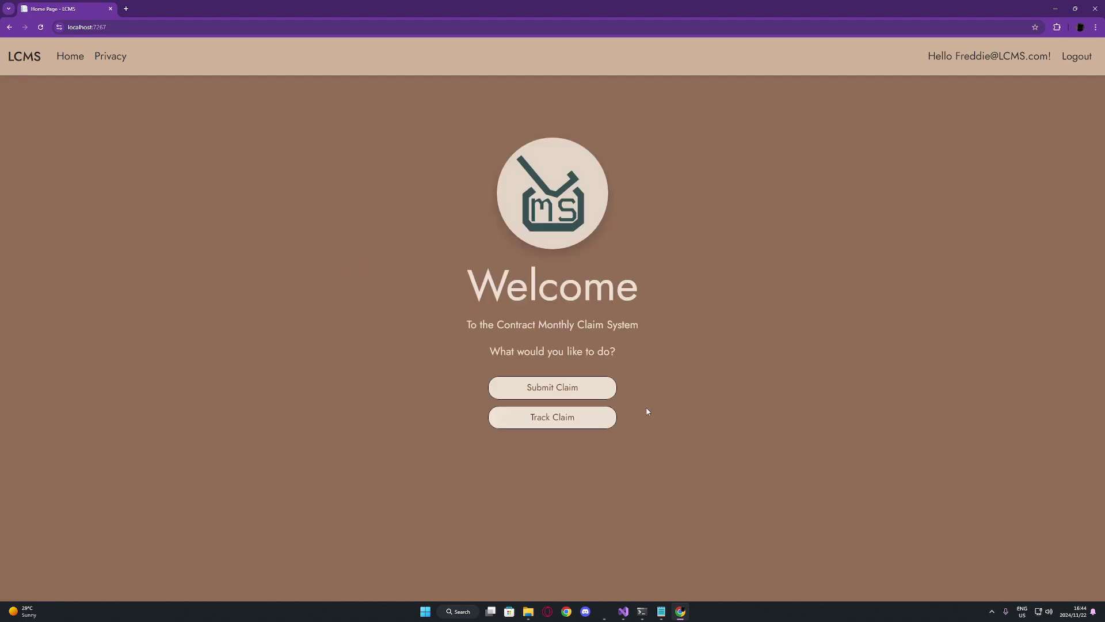
Start a new claim with 77 hours worked at an hourly rate of 342
{"action": "left_click", "coordinate": [565, 387]}
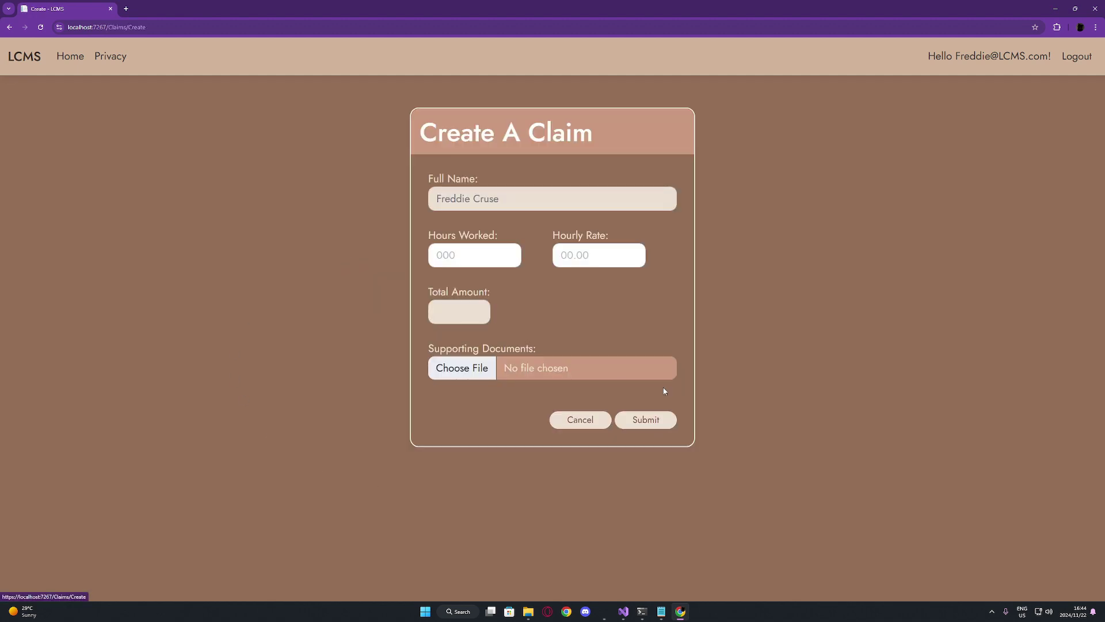
{"action": "left_click", "coordinate": [467, 260]}
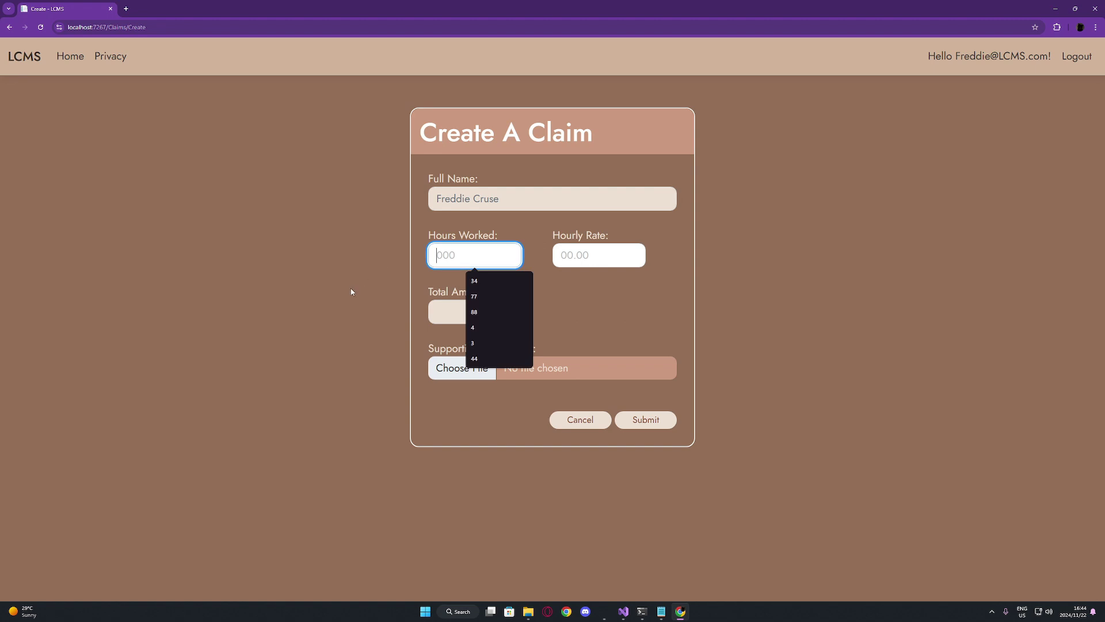
{"action": "left_click", "coordinate": [481, 296]}
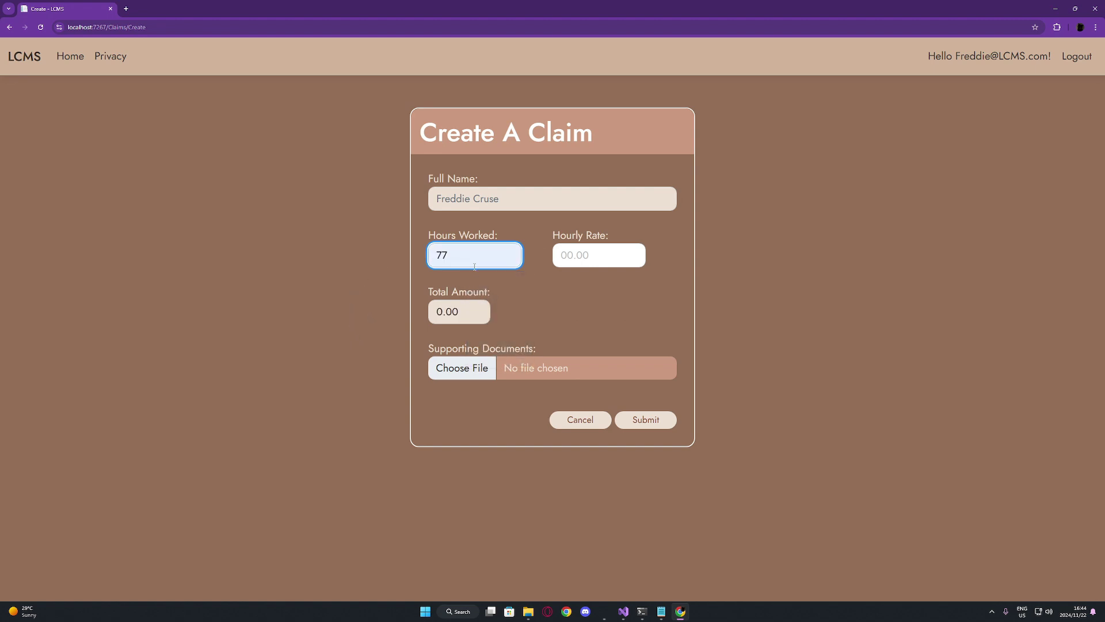
{"action": "left_click", "coordinate": [587, 259]}
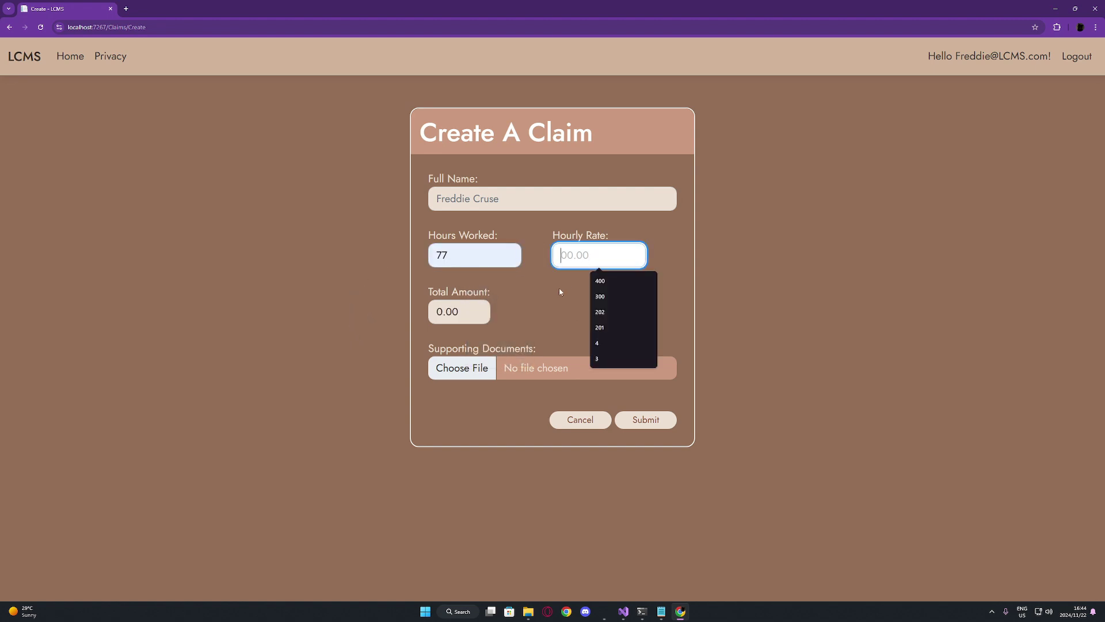
{"action": "type", "text": "342"}
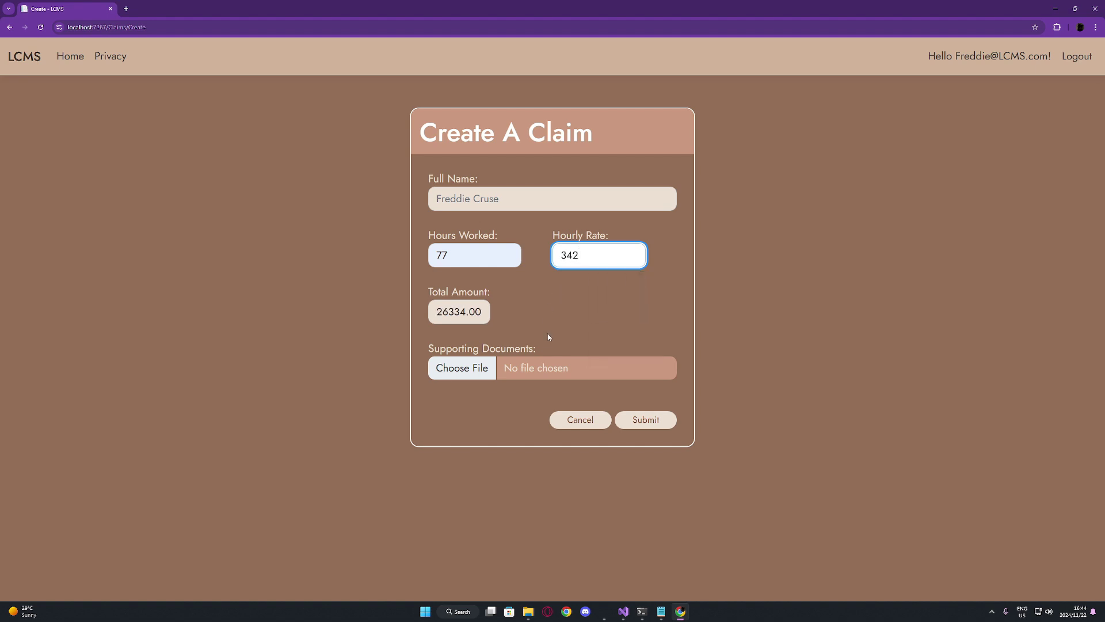
Attach Sample_File.pdf, submit the claim for a total of 26334.00, and return home
{"action": "left_click", "coordinate": [461, 368]}
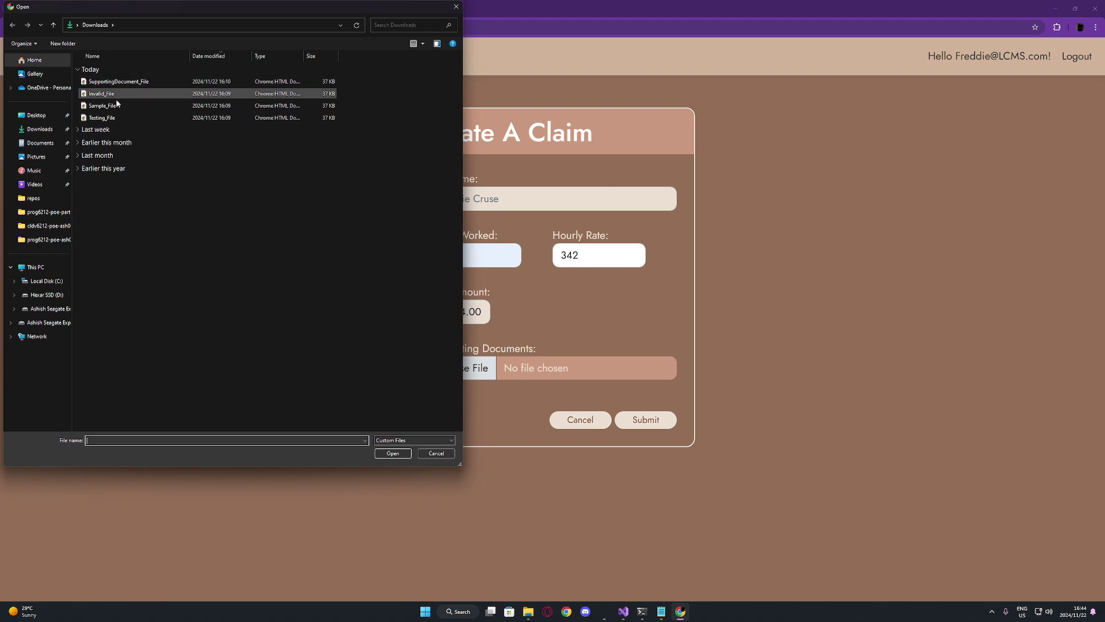
{"action": "left_click", "coordinate": [117, 108]}
{"action": "double_click", "coordinate": [117, 107]}
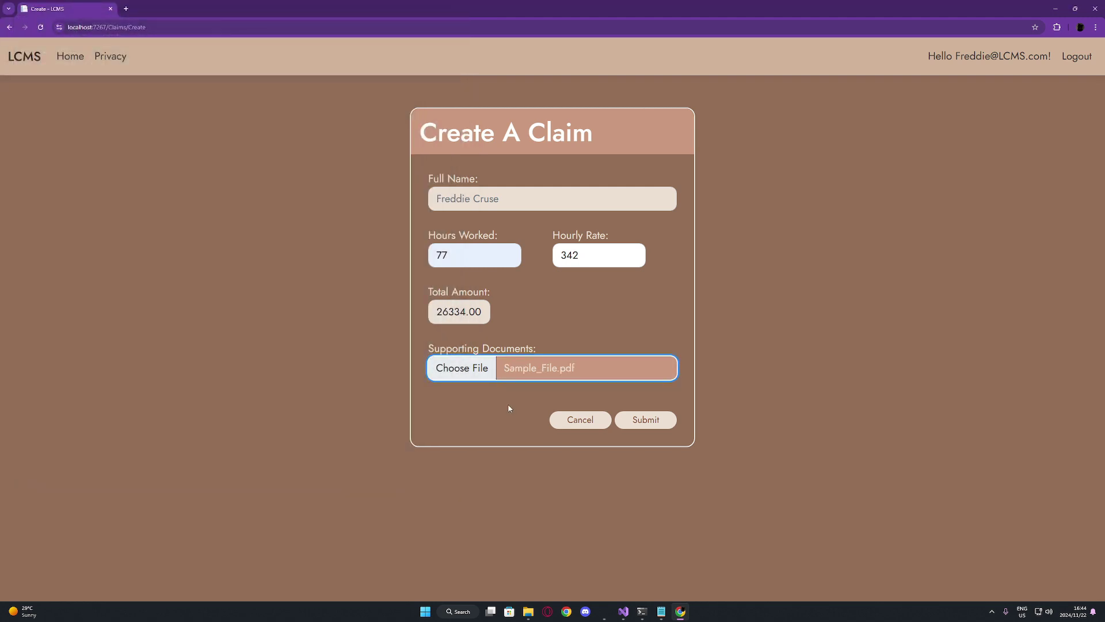
{"action": "left_click", "coordinate": [656, 426]}
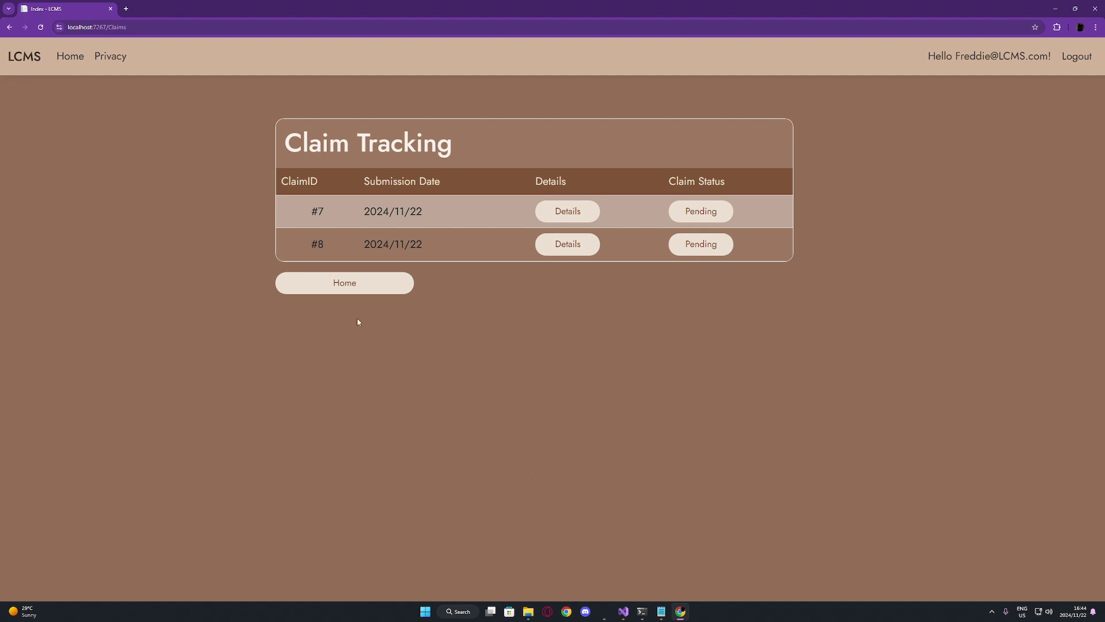
{"action": "left_click", "coordinate": [362, 296]}
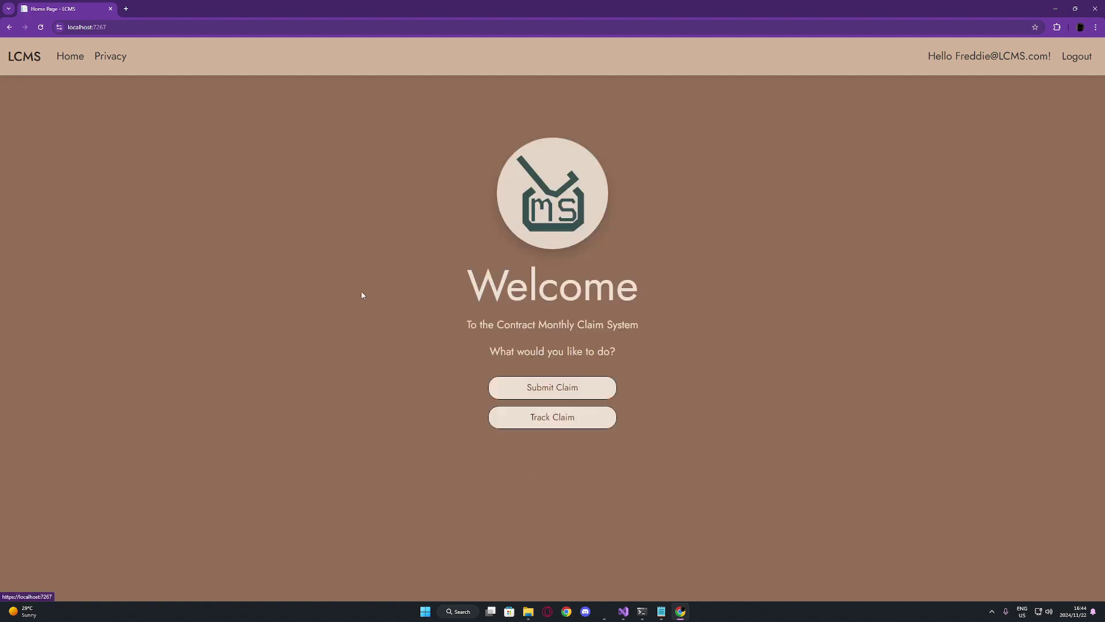
Log out, sign in with the saved manager credentials, and view the Pending Claims list
{"action": "left_click", "coordinate": [1074, 62]}
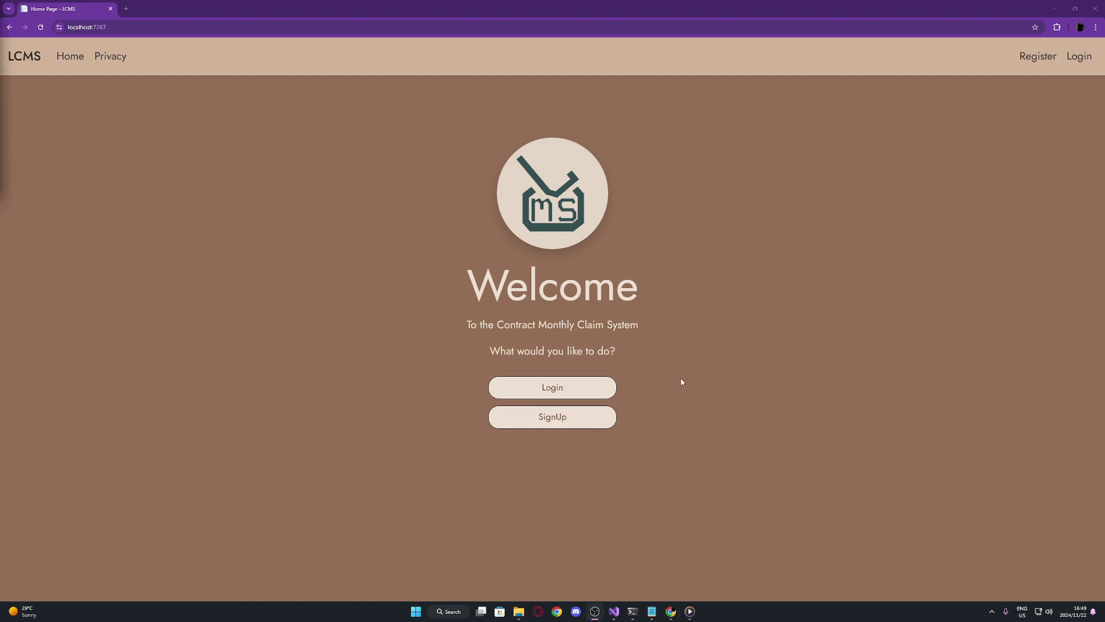
{"action": "left_click", "coordinate": [610, 394]}
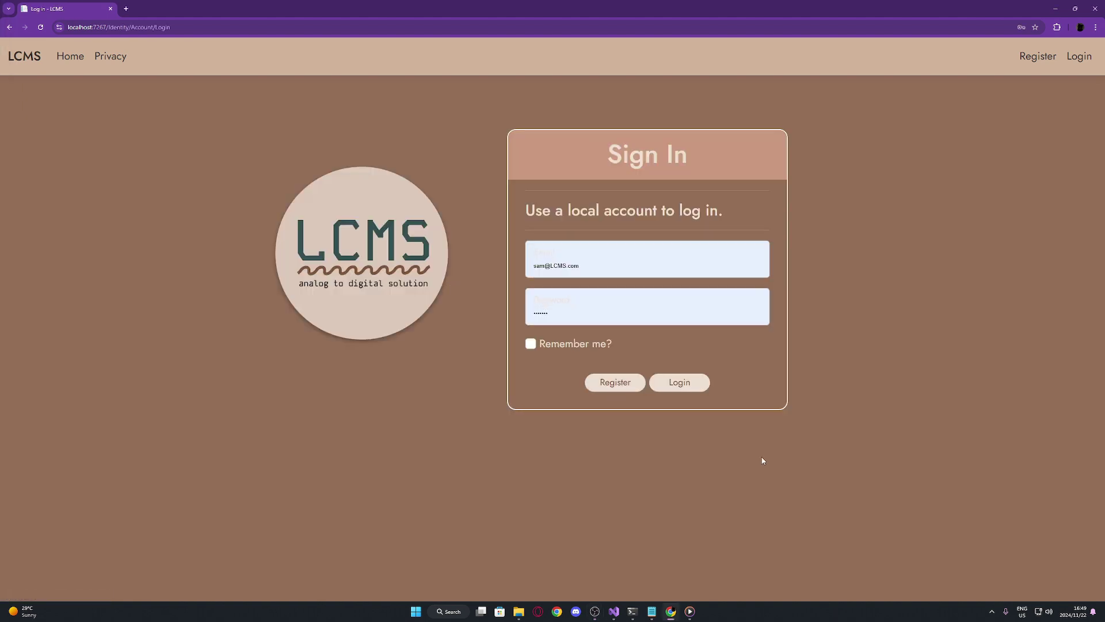
{"action": "left_click", "coordinate": [696, 387]}
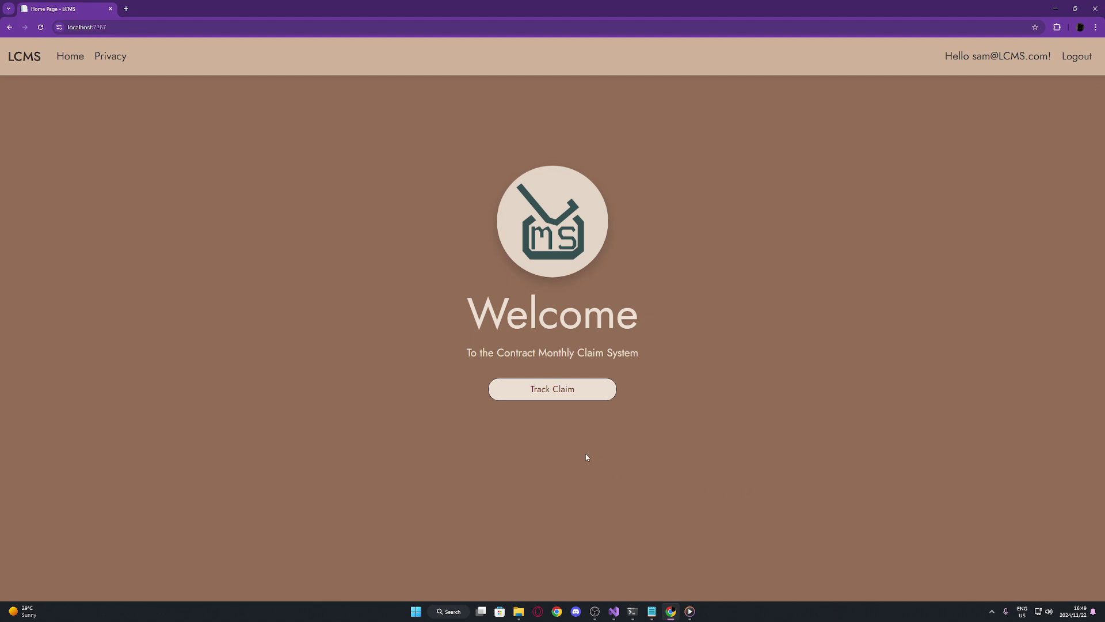
{"action": "left_click", "coordinate": [593, 401]}
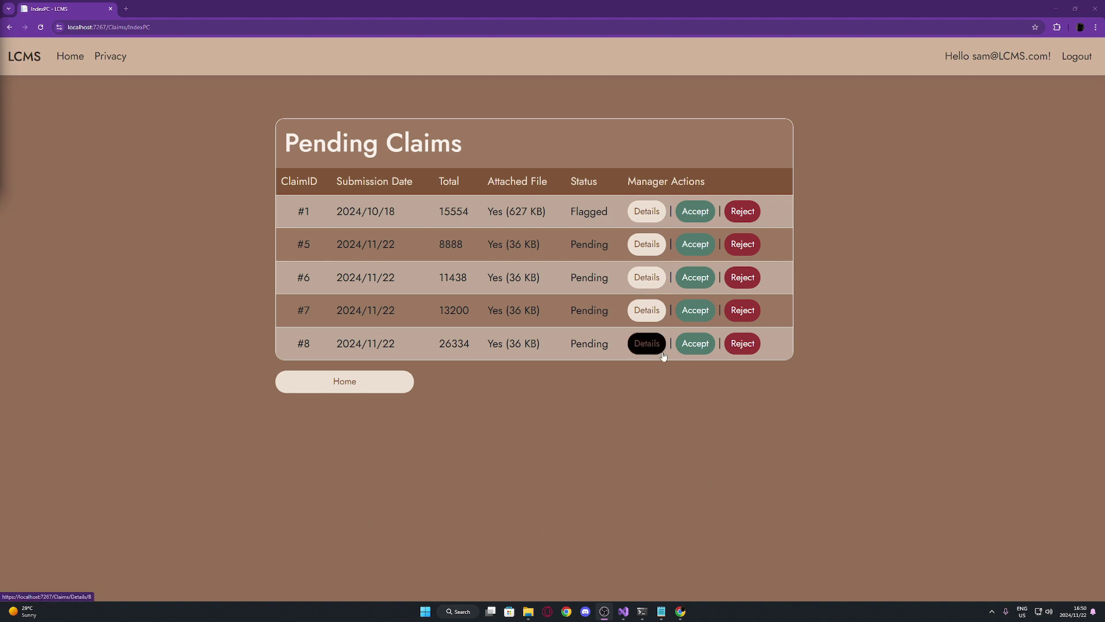
Review claim #7's details, approve claim #7, then reject claim #8
{"action": "left_click", "coordinate": [647, 314]}
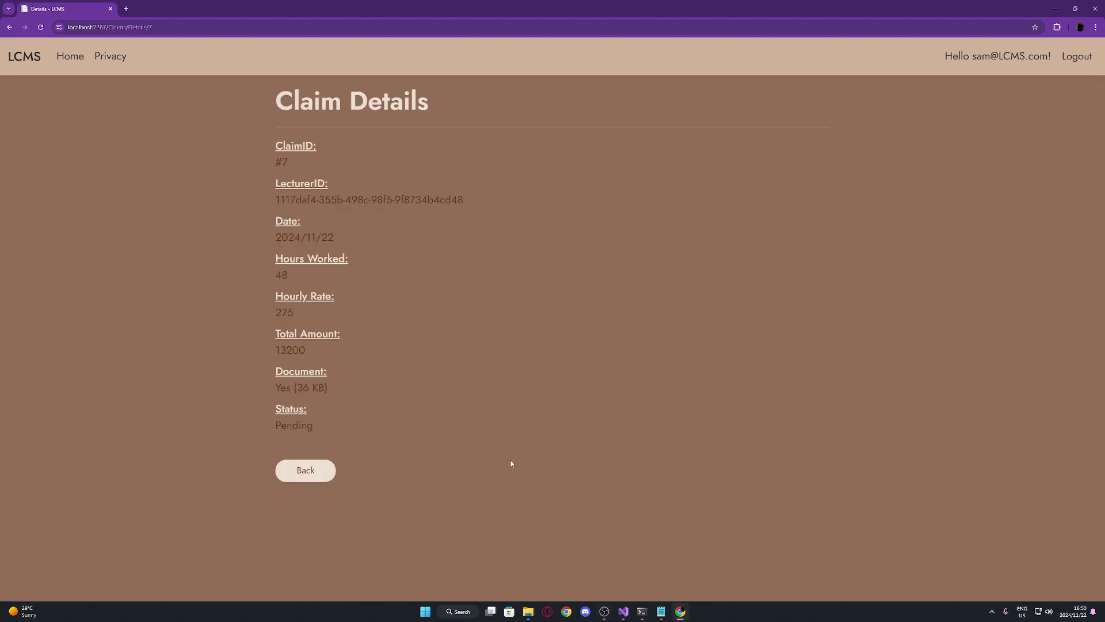
{"action": "left_click", "coordinate": [324, 477]}
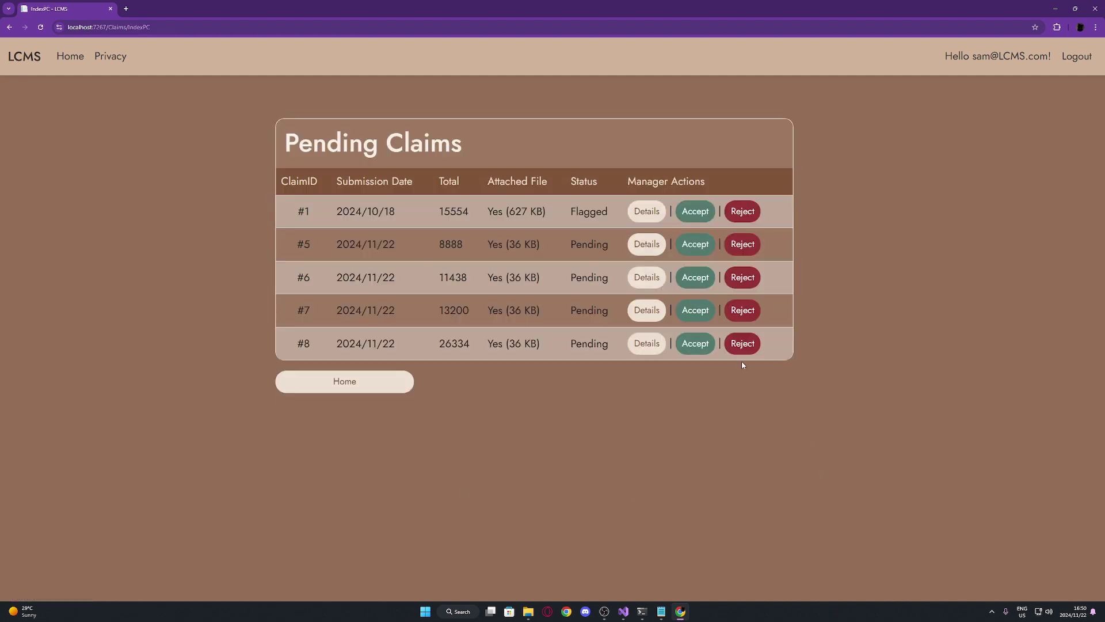
{"action": "left_click", "coordinate": [694, 312]}
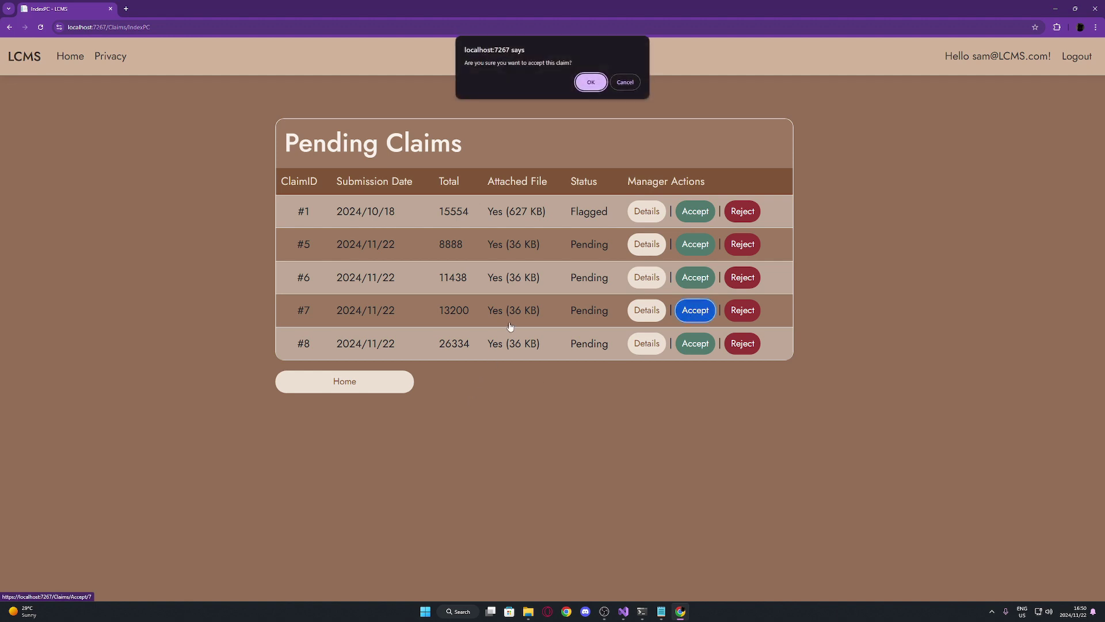
{"action": "left_click", "coordinate": [587, 82]}
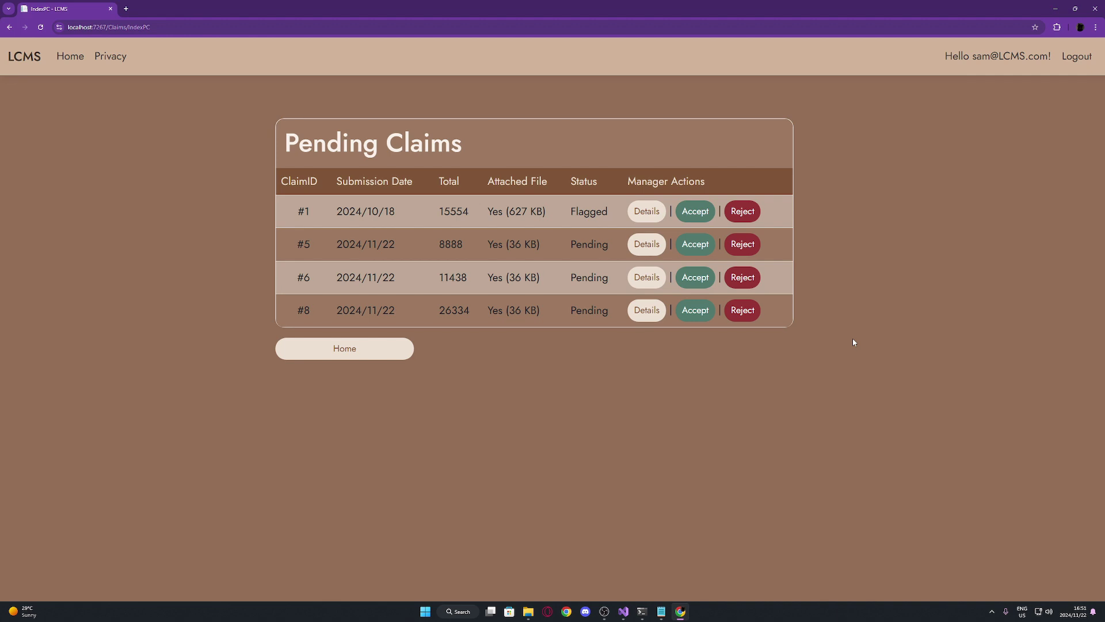
{"action": "left_click", "coordinate": [740, 316]}
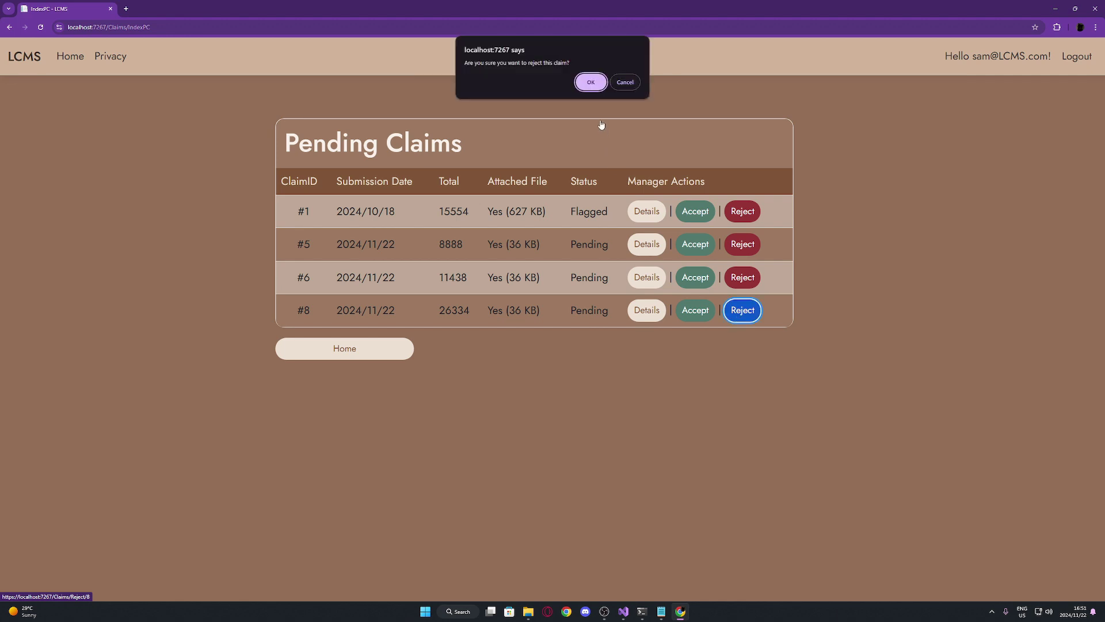
{"action": "left_click", "coordinate": [592, 83]}
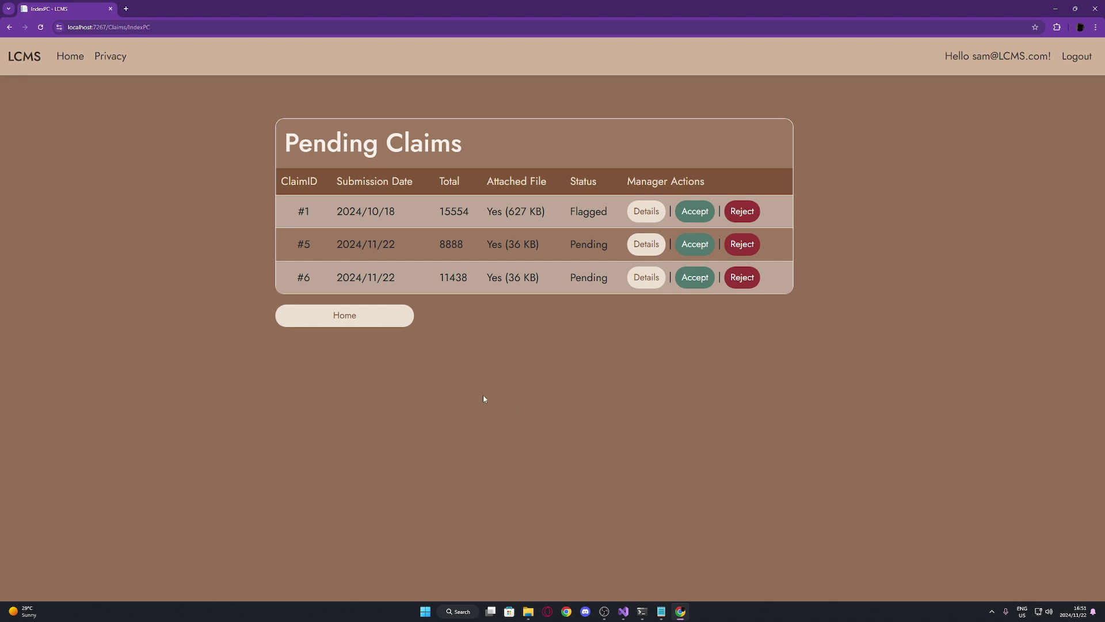
Log out of the manager account, sign in with the lecturer's username, and view Claim Tracking
{"action": "left_click", "coordinate": [361, 323]}
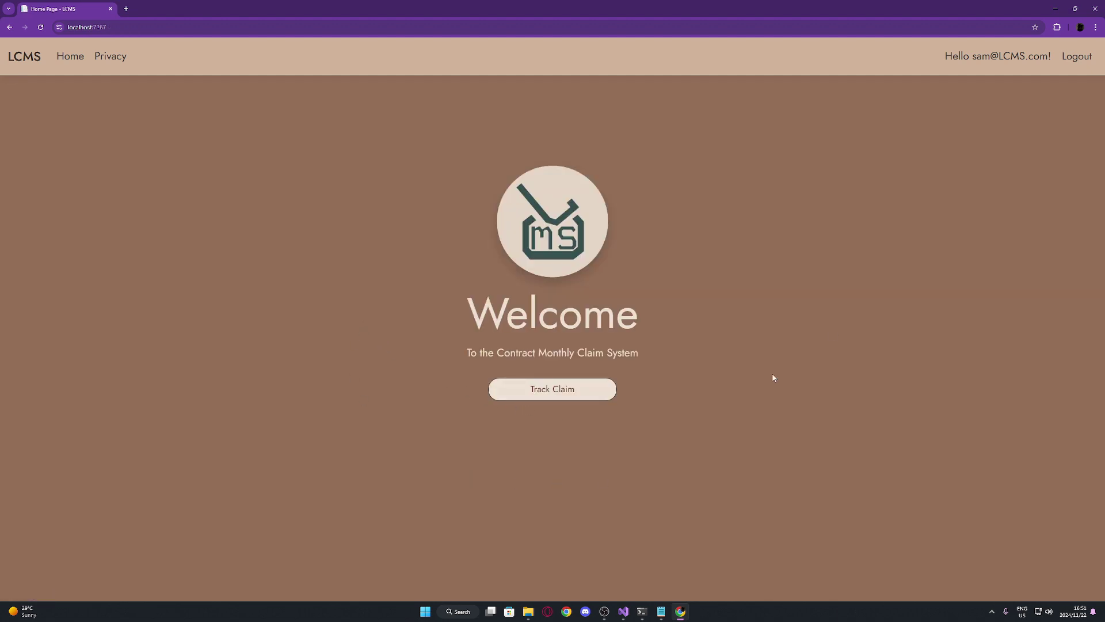
{"action": "left_click", "coordinate": [1066, 61]}
{"action": "left_click", "coordinate": [505, 394]}
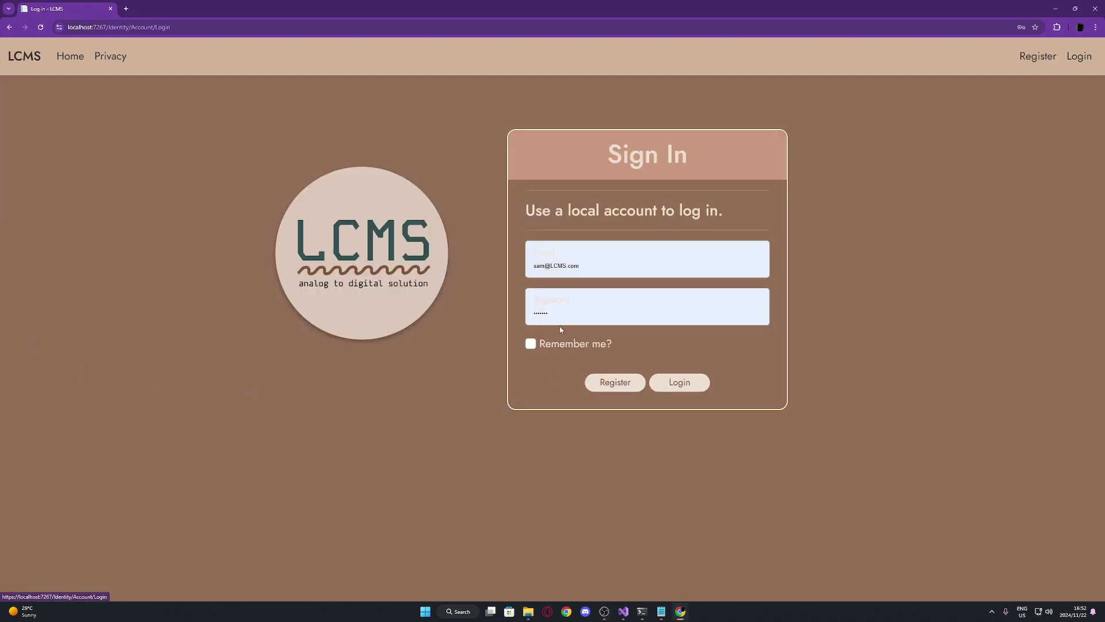
{"action": "left_click", "coordinate": [543, 265]}
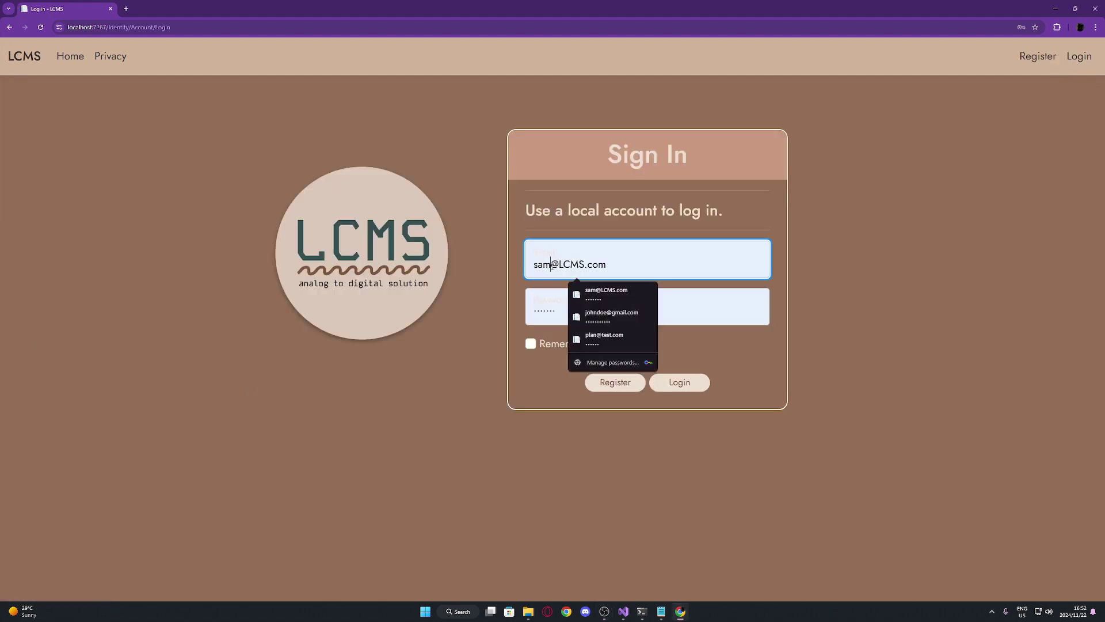
{"action": "left_click_drag", "start_coordinate": [552, 265], "coordinate": [505, 276]}
{"action": "type", "text": "Freddie"}
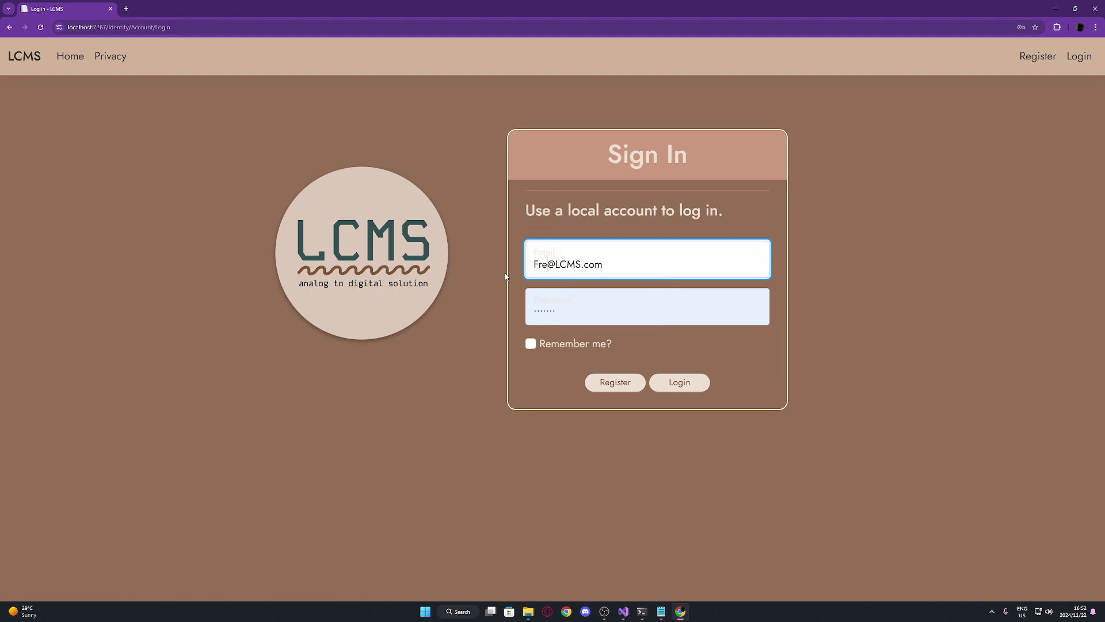
{"action": "left_click", "coordinate": [679, 382]}
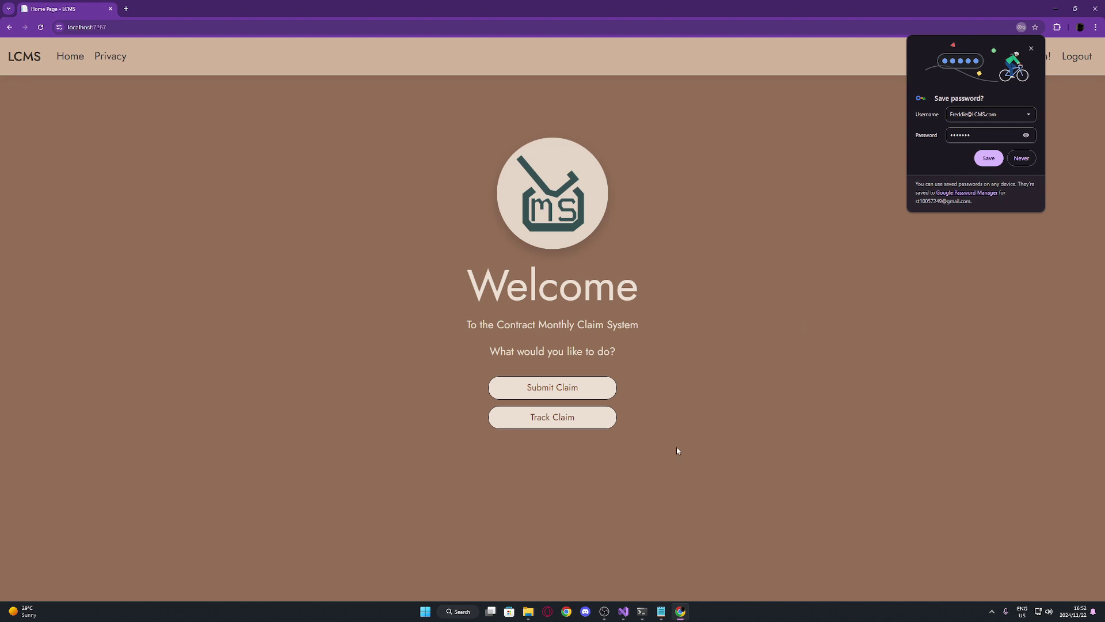
{"action": "left_click", "coordinate": [581, 424]}
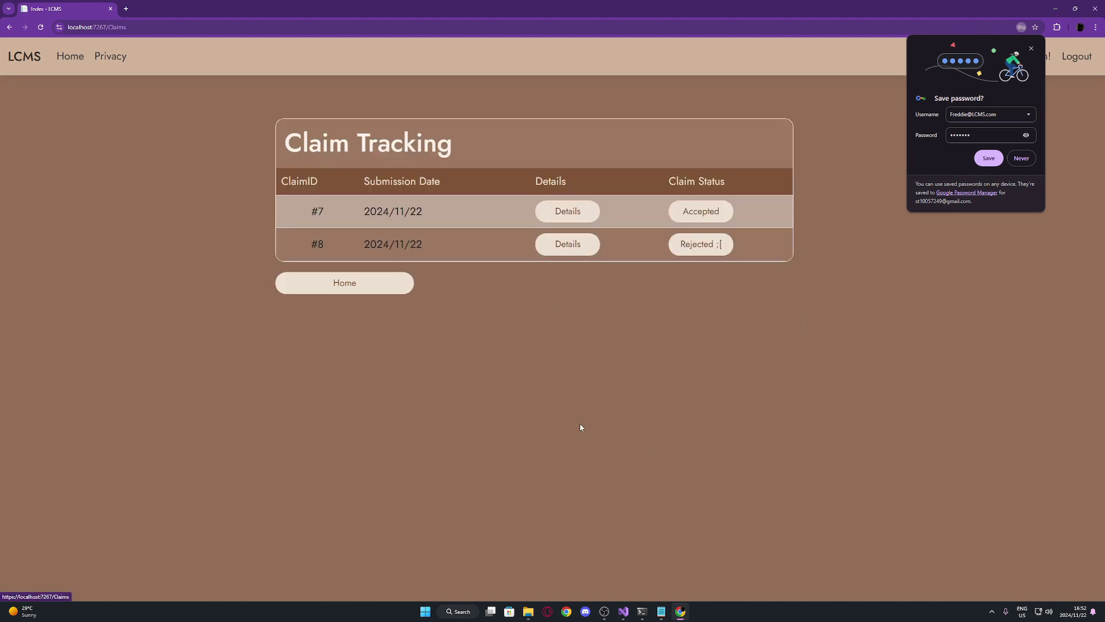
{"action": "left_click", "coordinate": [1030, 49]}
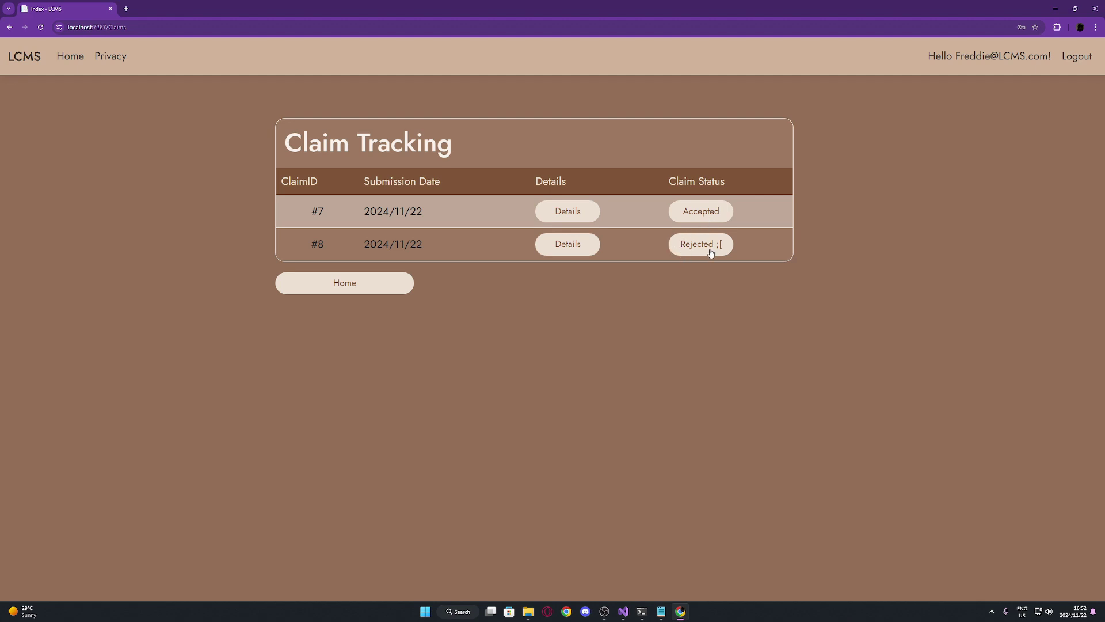
Log out, then sign in with the manager's username in the email and dismiss the save-password prompt
{"action": "left_click", "coordinate": [1087, 58]}
{"action": "left_click", "coordinate": [527, 396]}
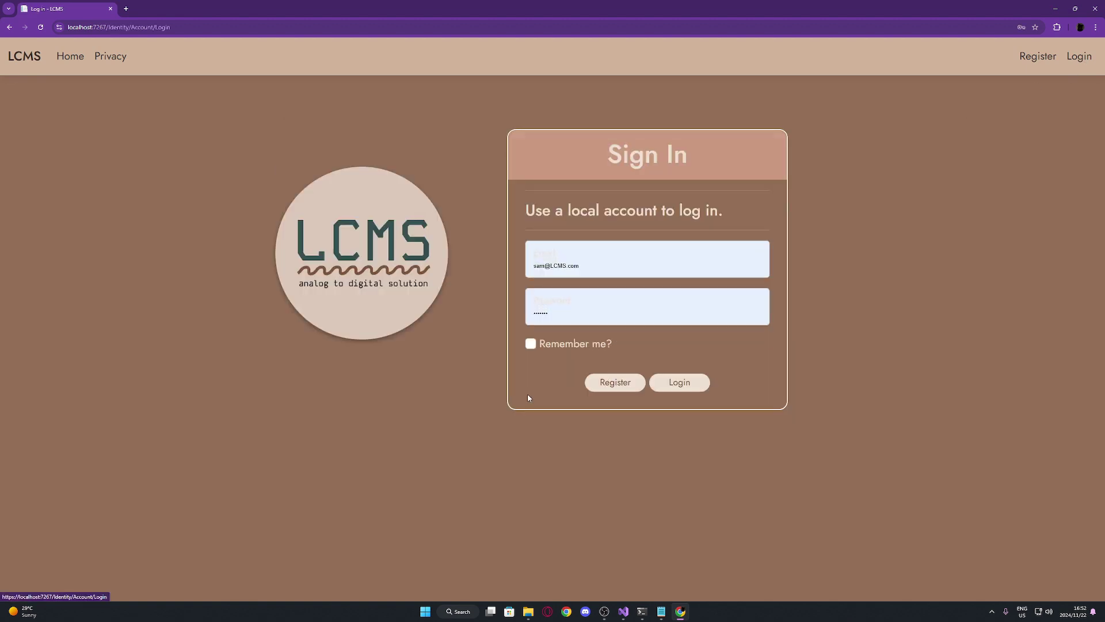
{"action": "left_click", "coordinate": [542, 266]}
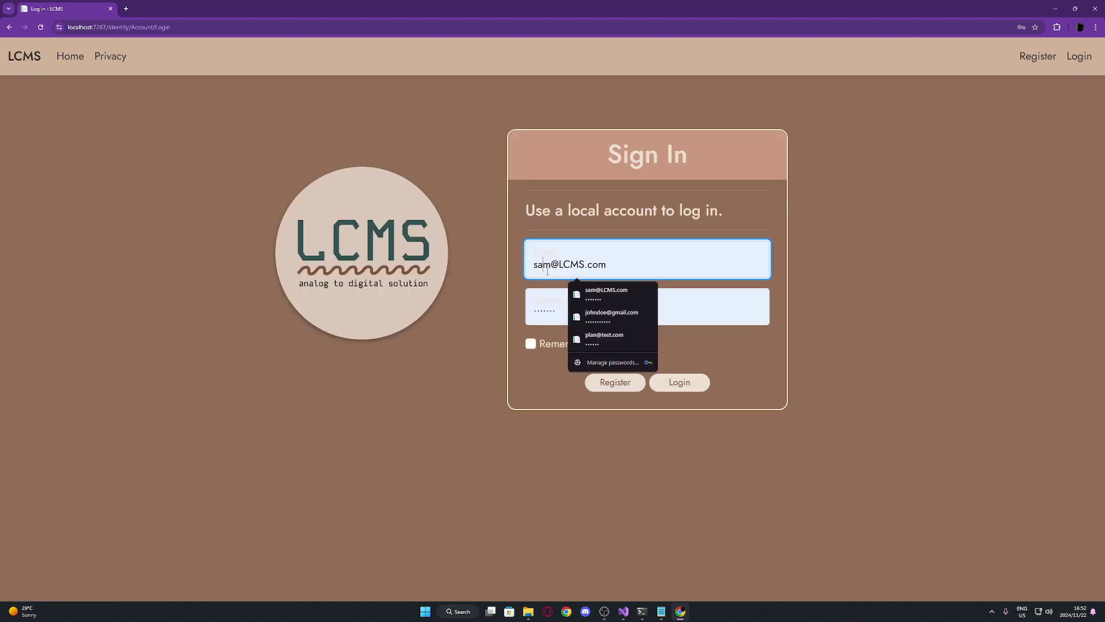
{"action": "double_click", "coordinate": [551, 266]}
{"action": "type", "text": "Josh"}
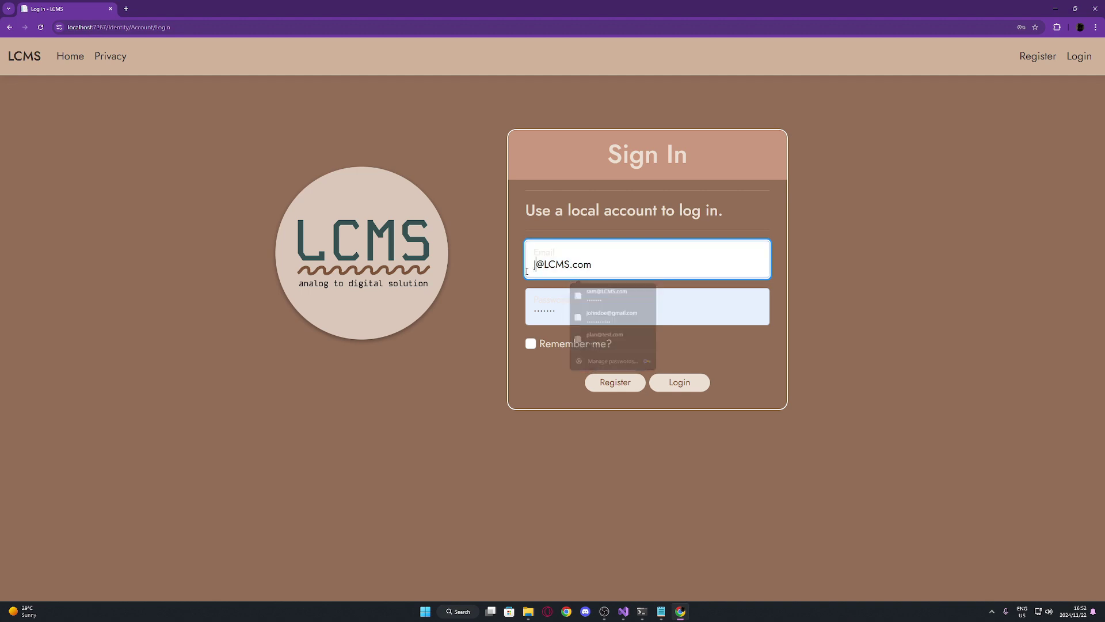
{"action": "left_click", "coordinate": [702, 386]}
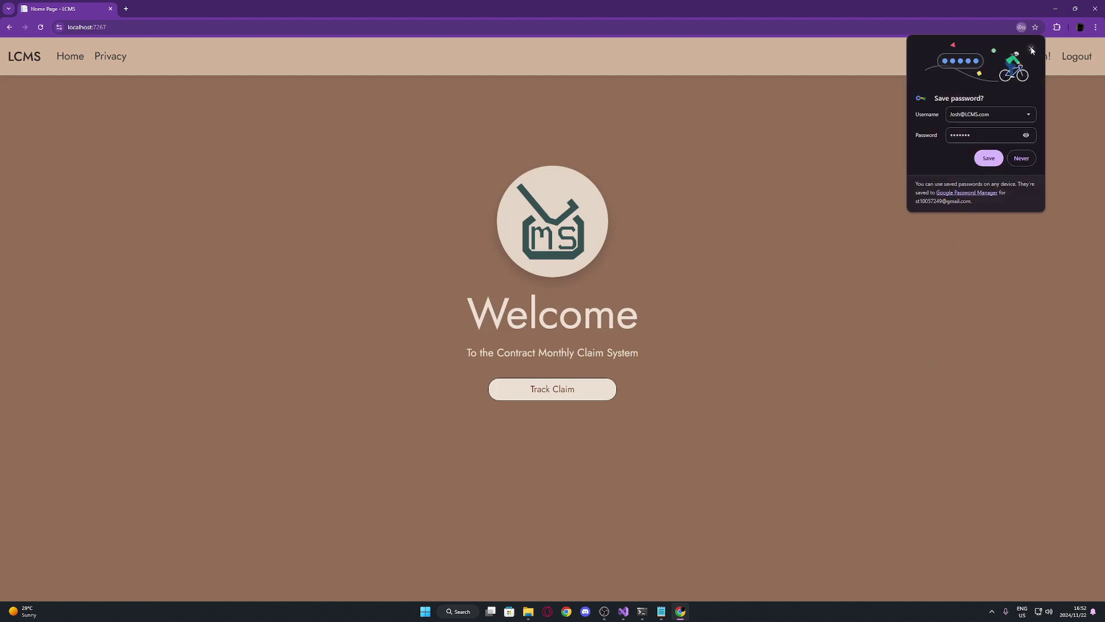
{"action": "left_click", "coordinate": [989, 158]}
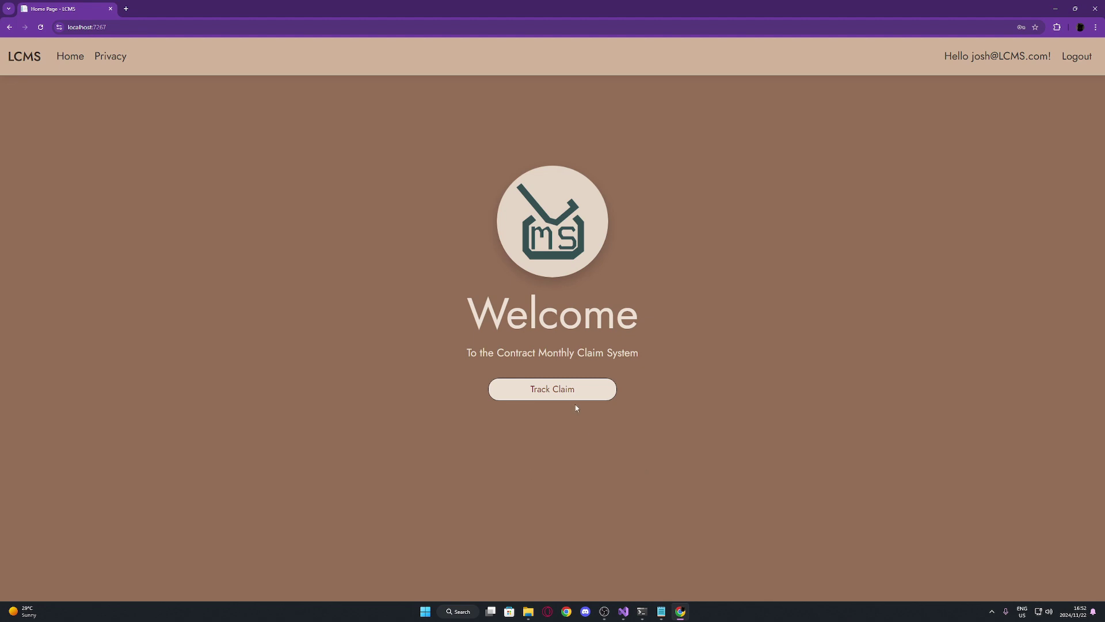
Approve claims #5 and #7 from the manager's Pending Claims list
{"action": "left_click", "coordinate": [570, 390]}
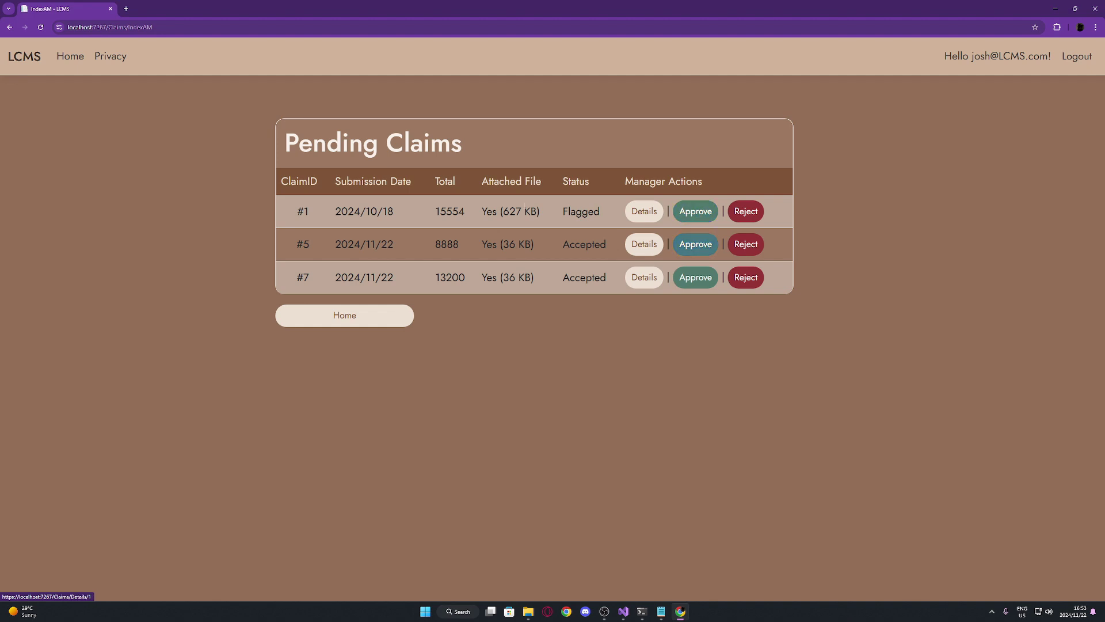
{"action": "left_click", "coordinate": [707, 241]}
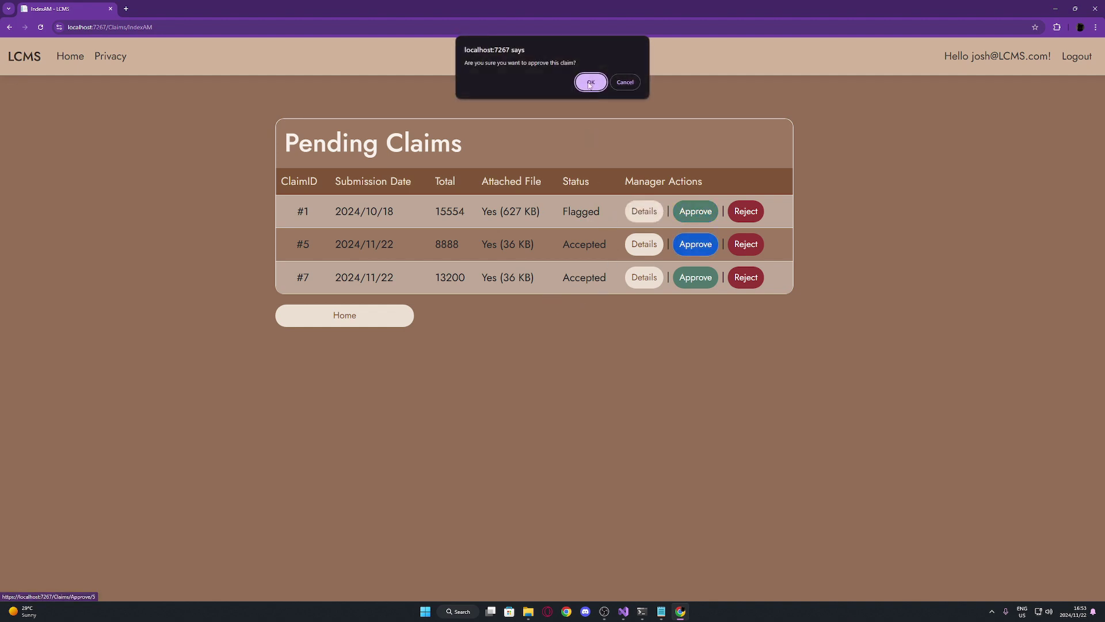
{"action": "key", "text": "Return"}
{"action": "left_click", "coordinate": [692, 242]}
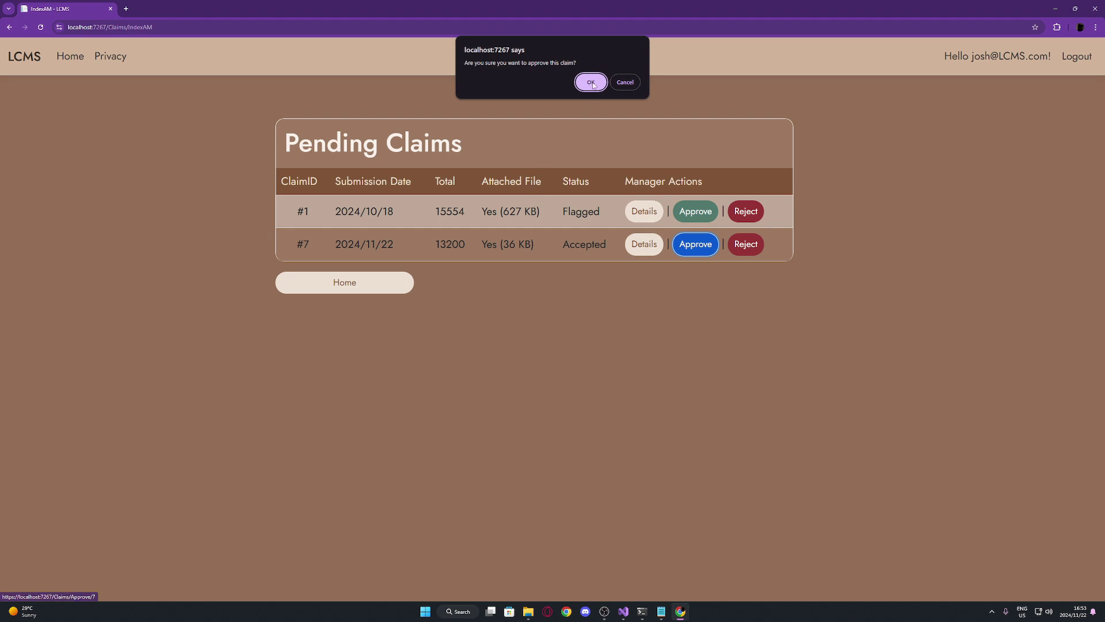
{"action": "left_click", "coordinate": [590, 81]}
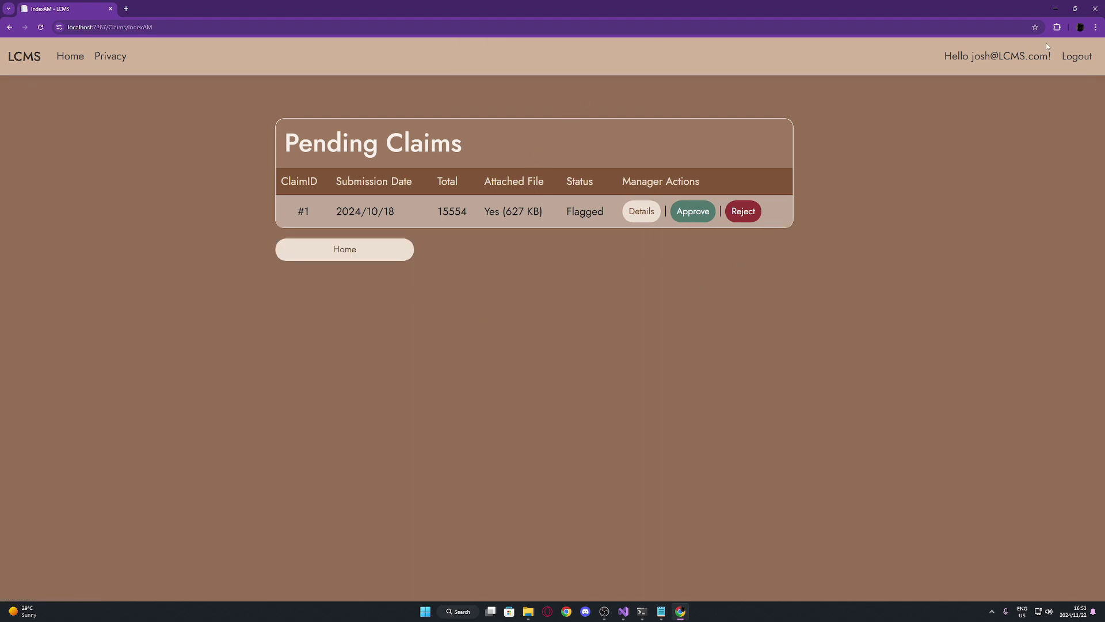
Log out of the manager account and sign in with the lecturer's username
{"action": "left_click", "coordinate": [1077, 56]}
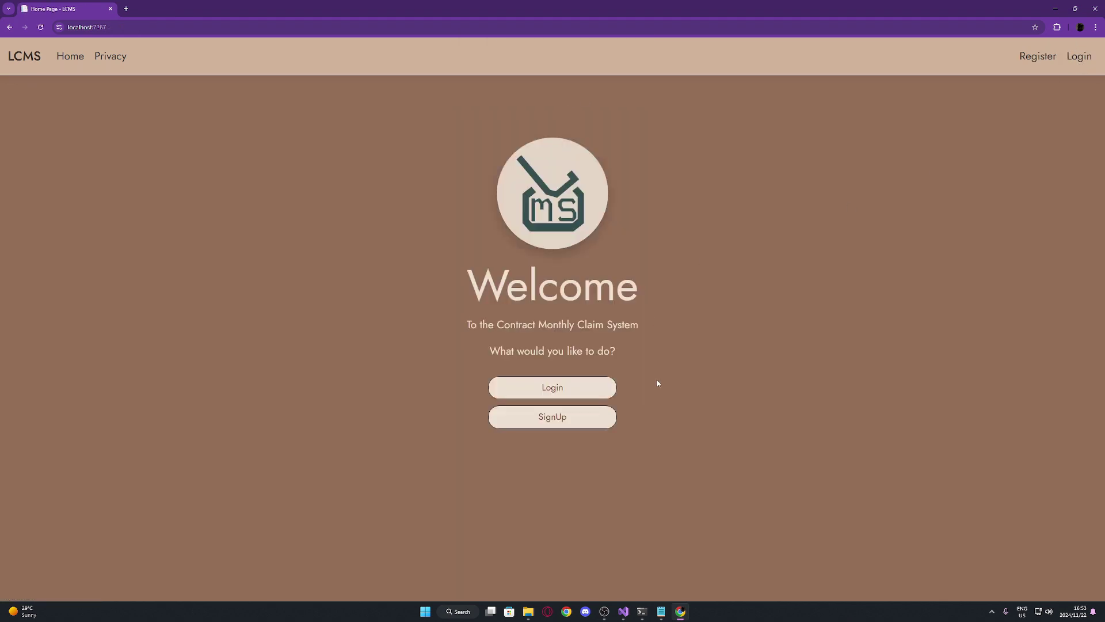
{"action": "left_click", "coordinate": [580, 388]}
{"action": "left_click", "coordinate": [575, 264]}
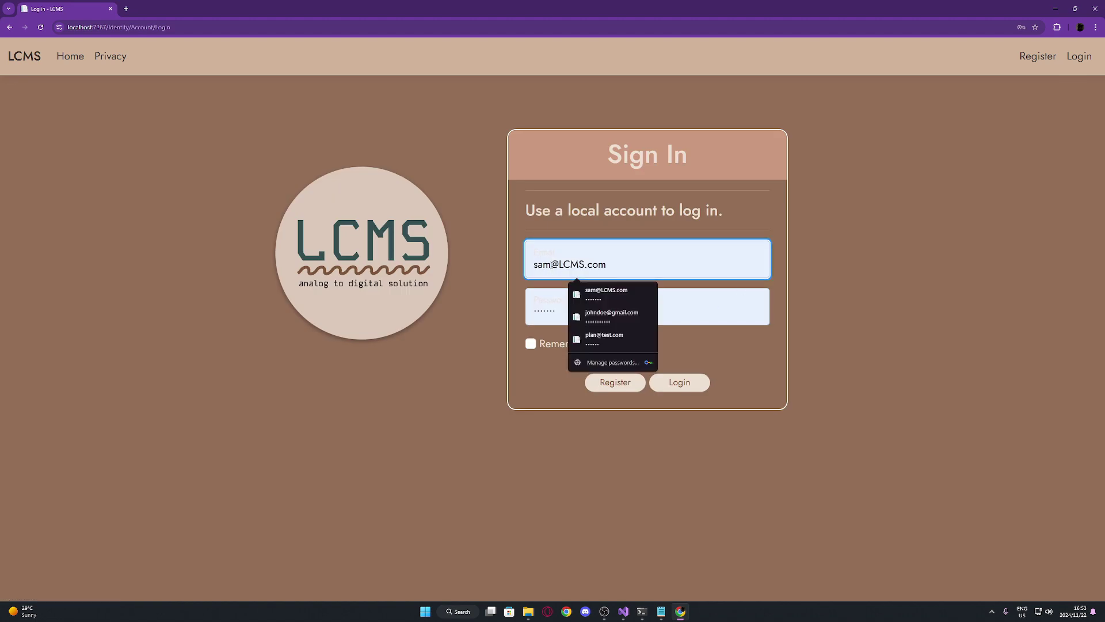
{"action": "left_click_drag", "start_coordinate": [551, 264], "coordinate": [503, 277]}
{"action": "type", "text": "Fre"}
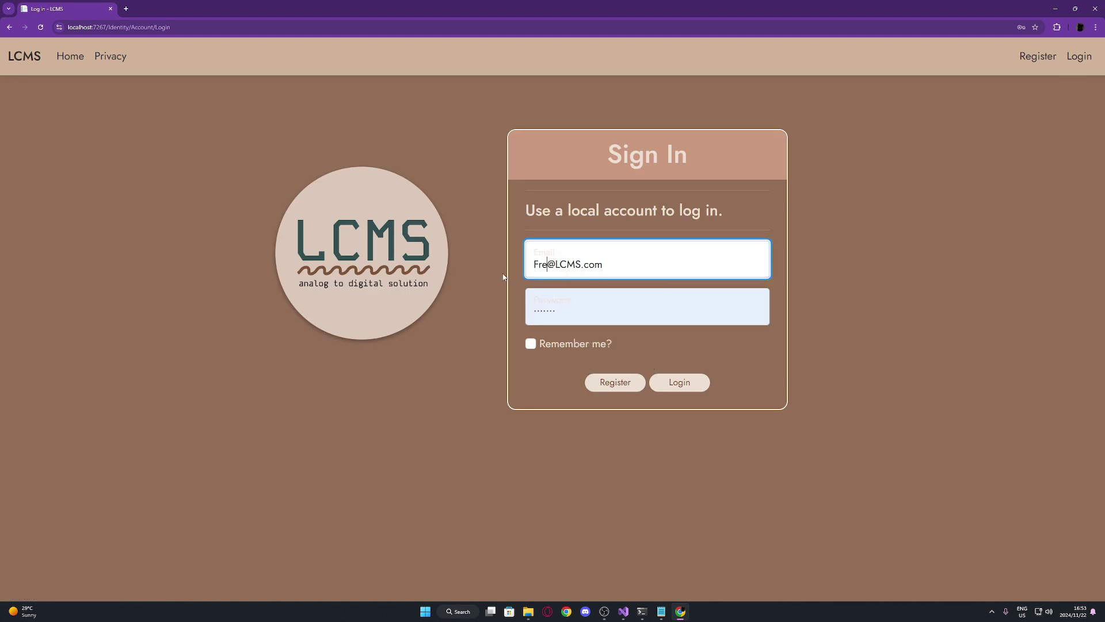
{"action": "type", "text": "ddie"}
{"action": "key", "text": "Return"}
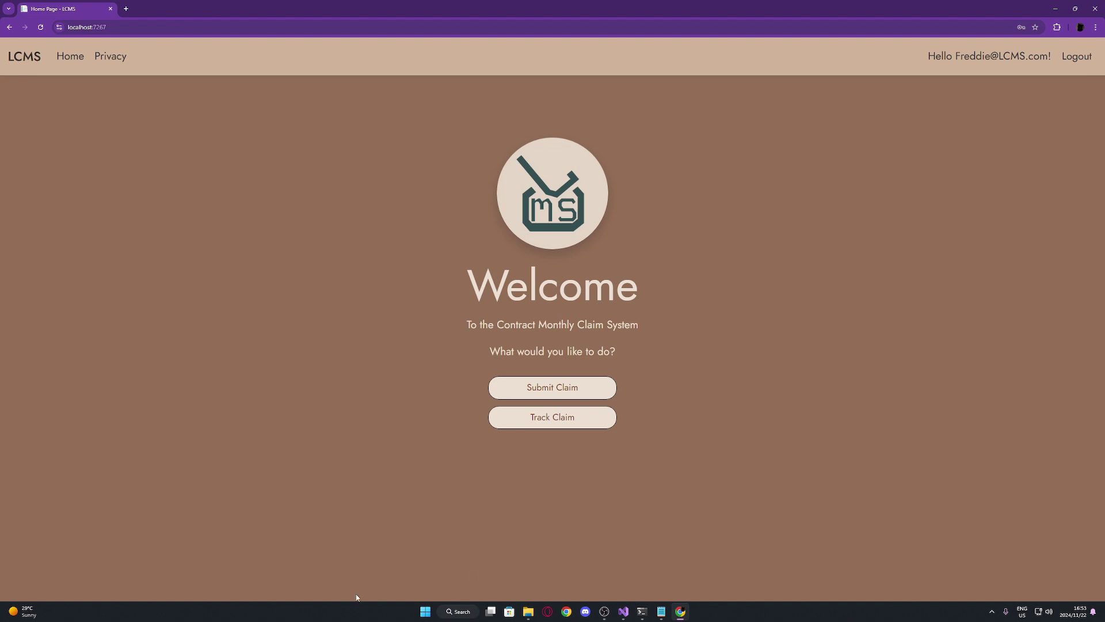
Check claim #7 Approved and #8 Rejected in Claim Tracking, then log out
{"action": "left_click", "coordinate": [597, 431]}
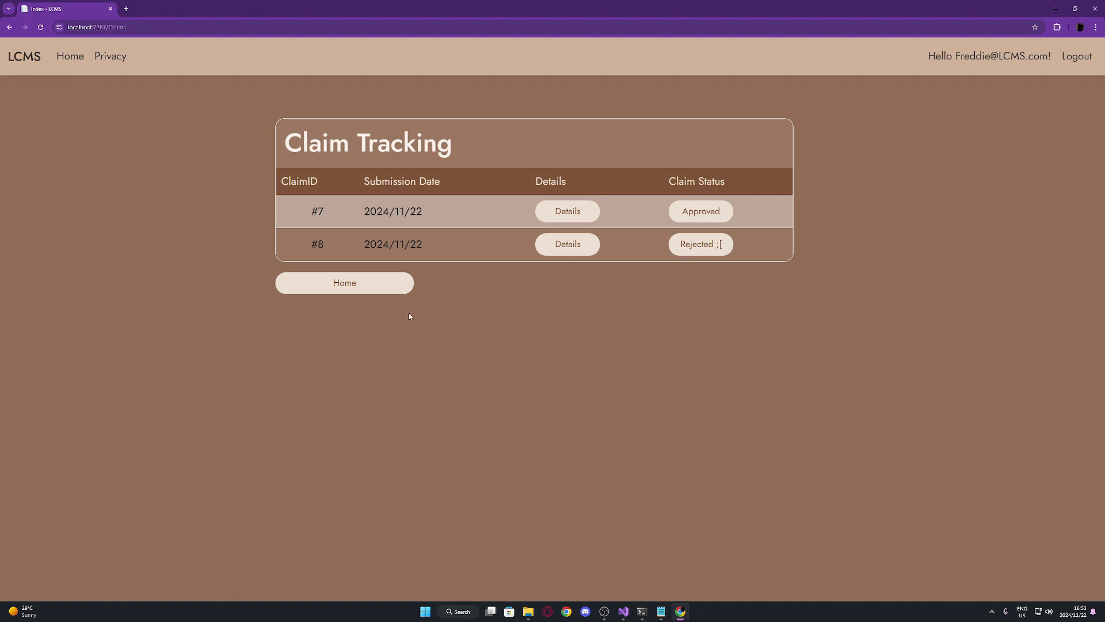
{"action": "left_click", "coordinate": [382, 285]}
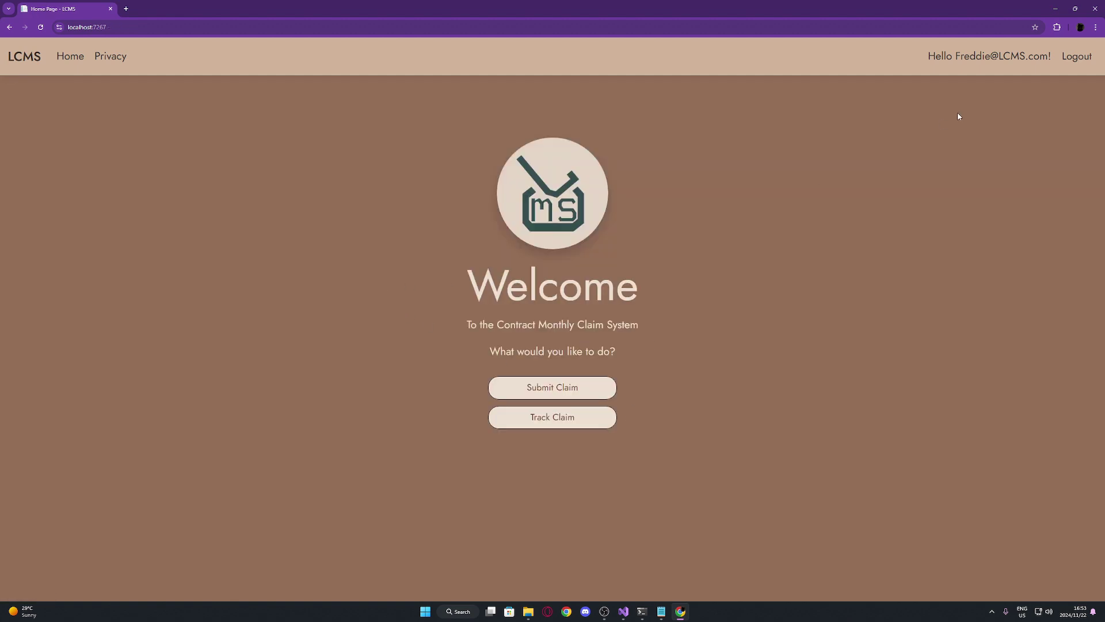
{"action": "left_click", "coordinate": [1074, 57]}
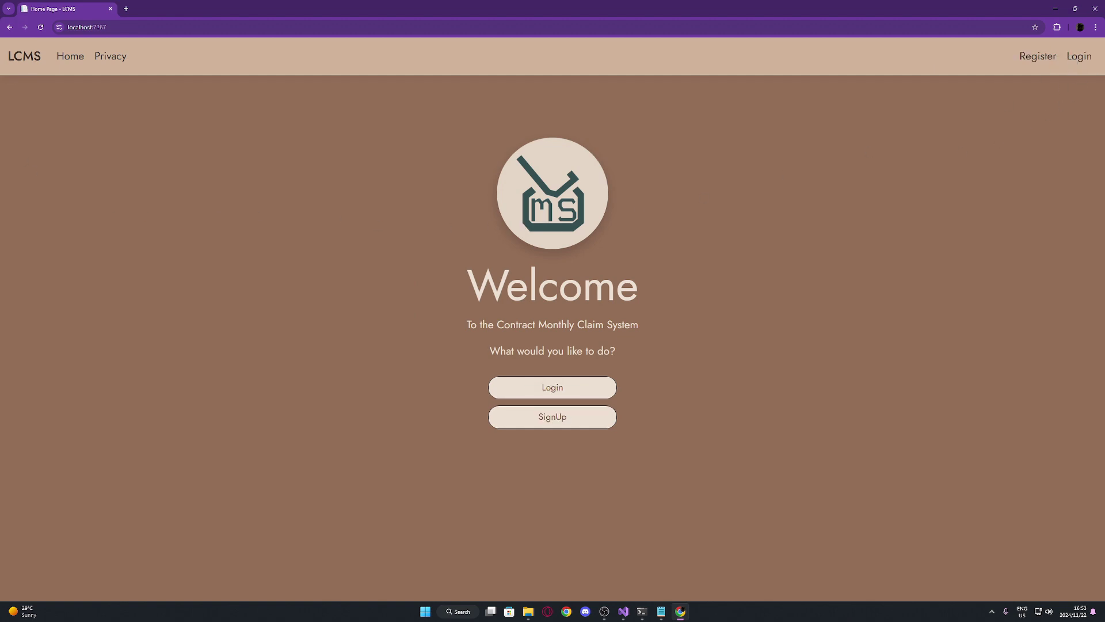
Sign in with the email username changed to 'hr'
{"action": "key", "text": "alt+Tab"}
{"action": "left_click", "coordinate": [525, 397]}
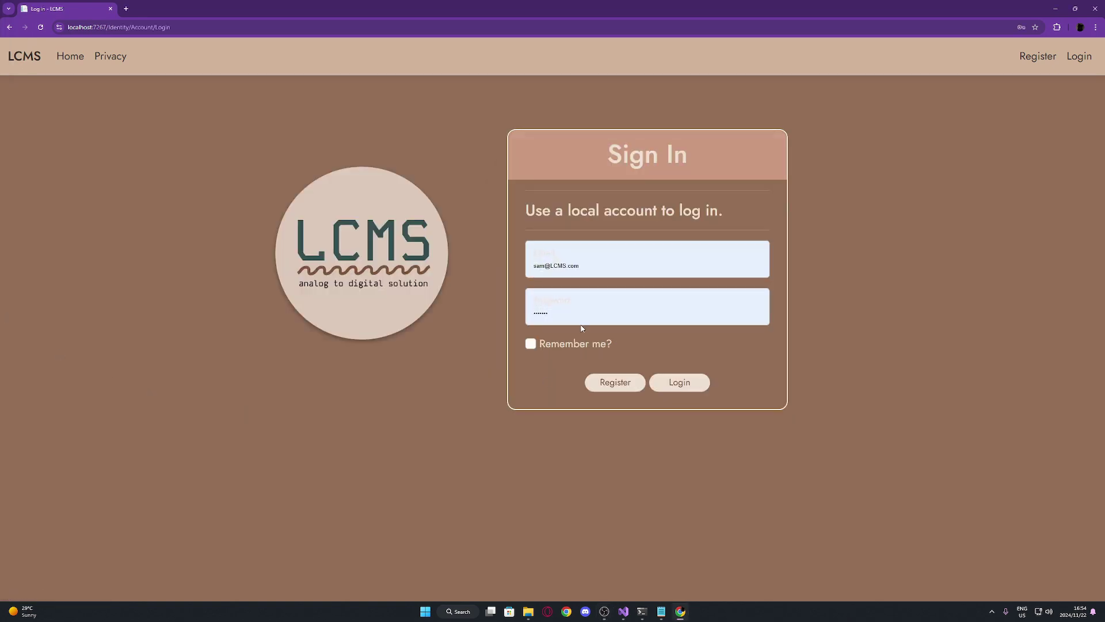
{"action": "left_click", "coordinate": [544, 264]}
{"action": "left_click_drag", "start_coordinate": [551, 264], "coordinate": [523, 274]}
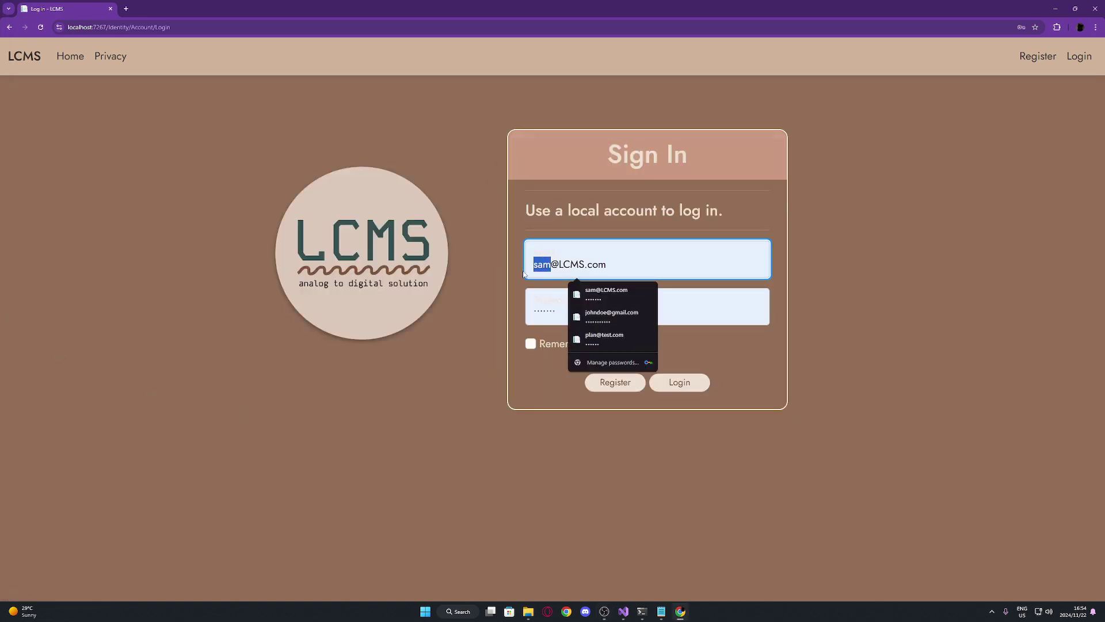
{"action": "type", "text": "hr"}
{"action": "left_click", "coordinate": [686, 390]}
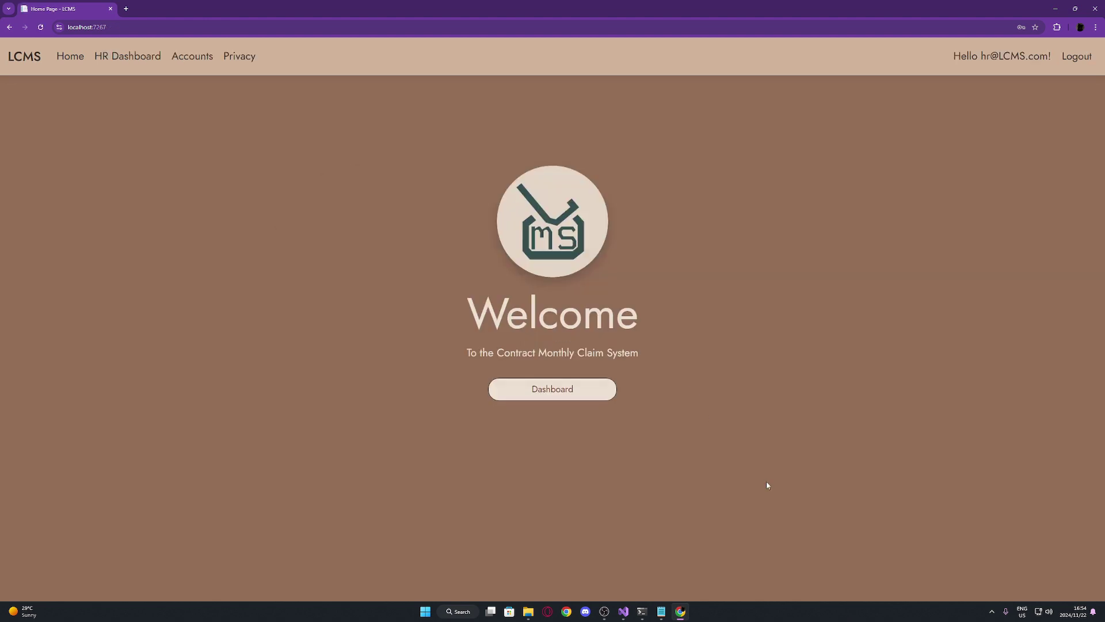
On the HR Dashboard, flag claim 5 and show the two flagged claims
{"action": "left_click", "coordinate": [571, 399]}
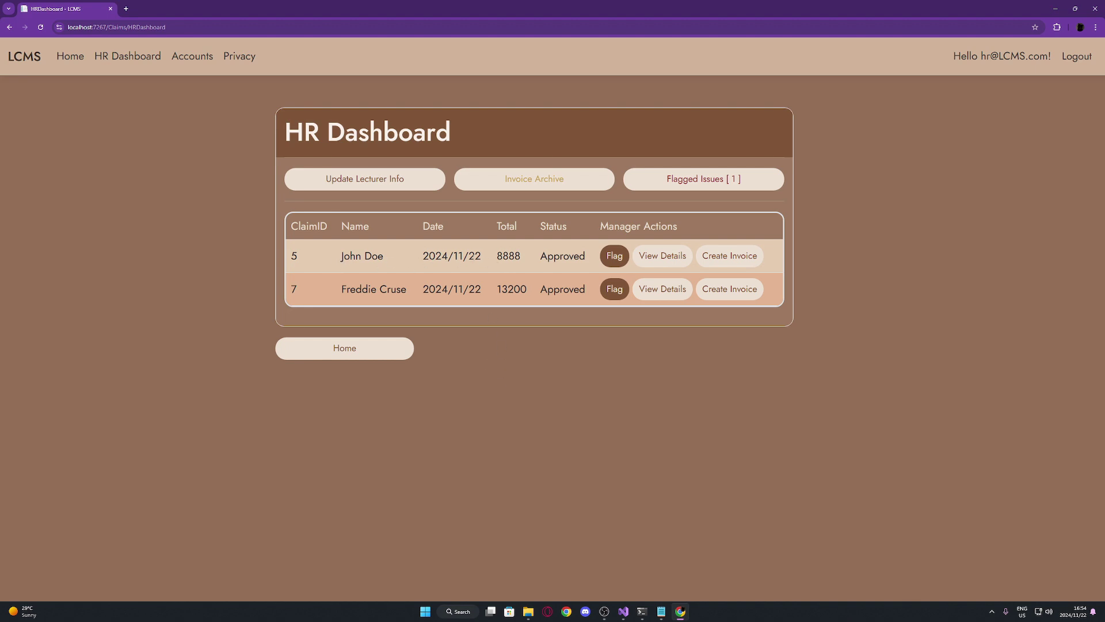
{"action": "left_click", "coordinate": [615, 257]}
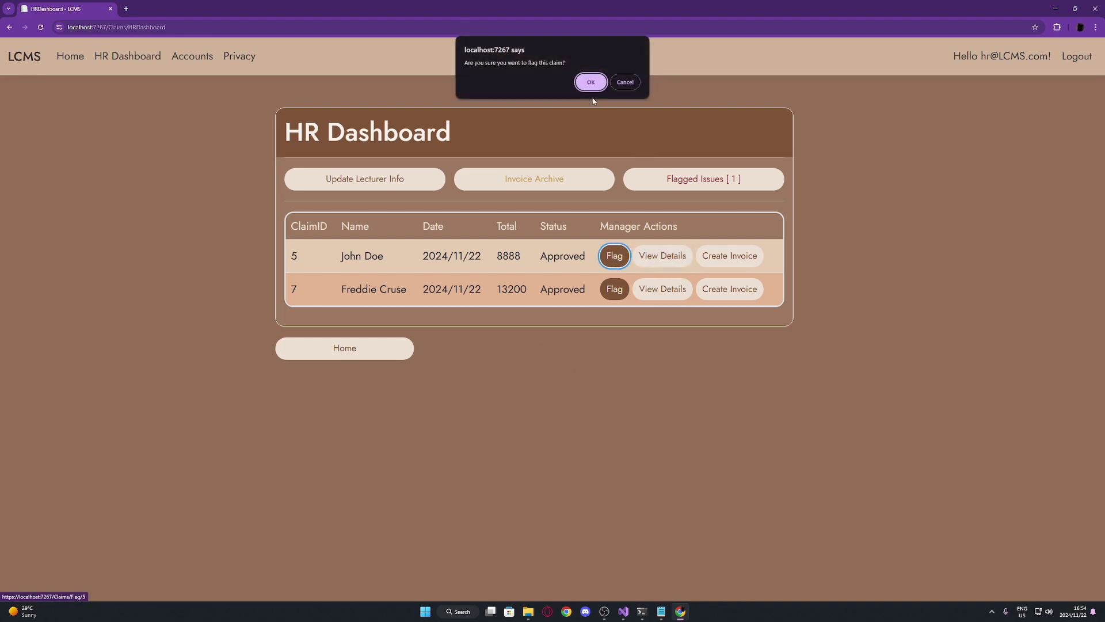
{"action": "left_click", "coordinate": [591, 82]}
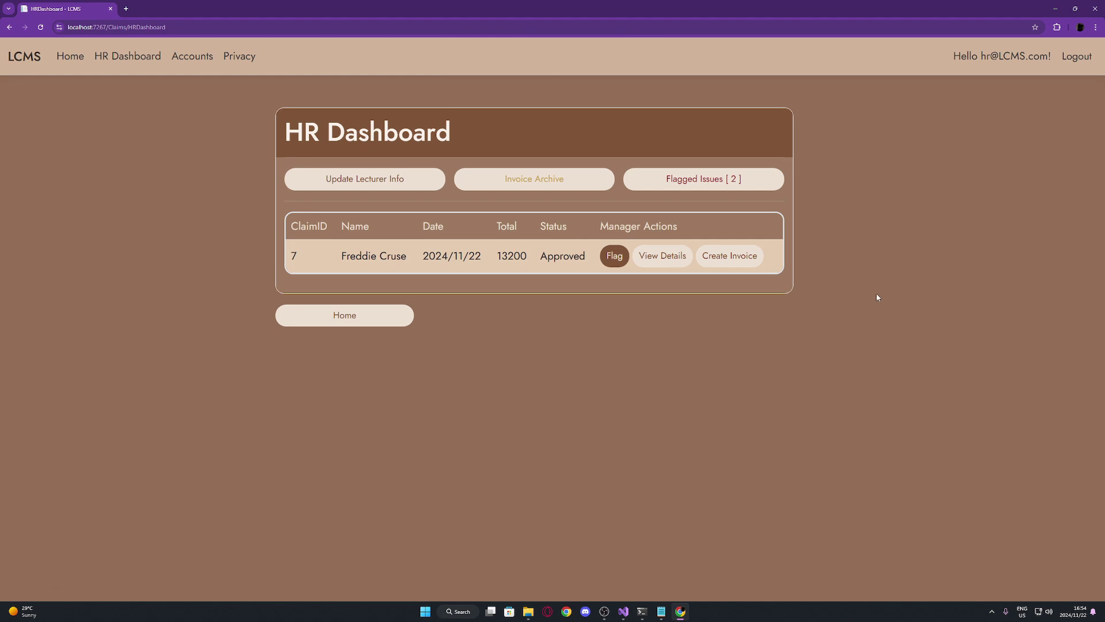
{"action": "left_click", "coordinate": [731, 192]}
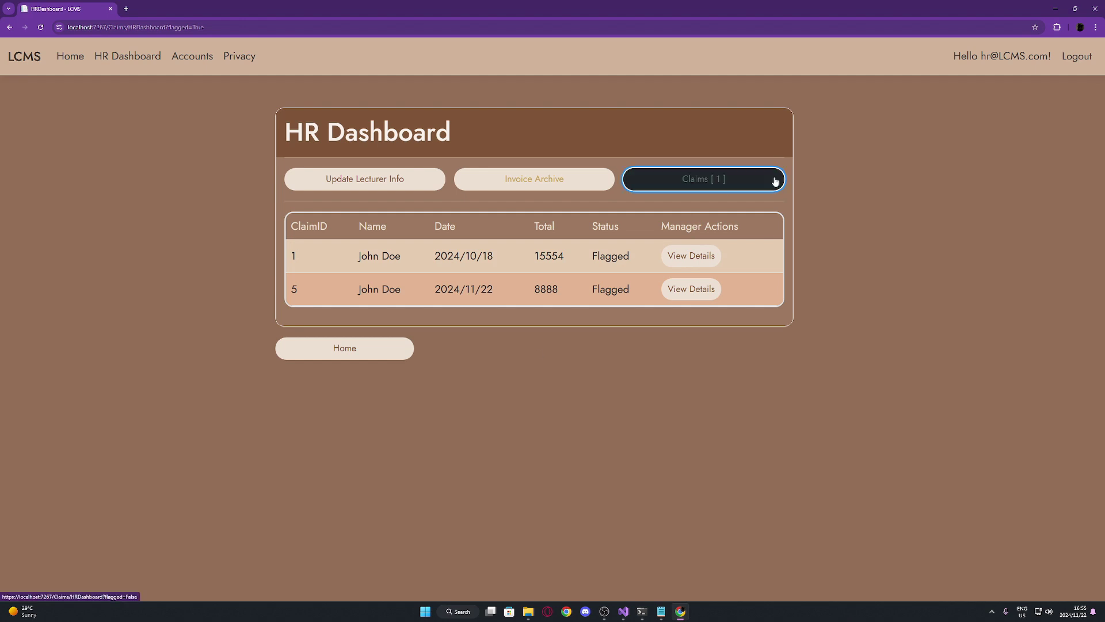
Return to unflagged claims, review claim 7's details, and request an invoice for claim 7 (13200)
{"action": "left_click", "coordinate": [775, 181]}
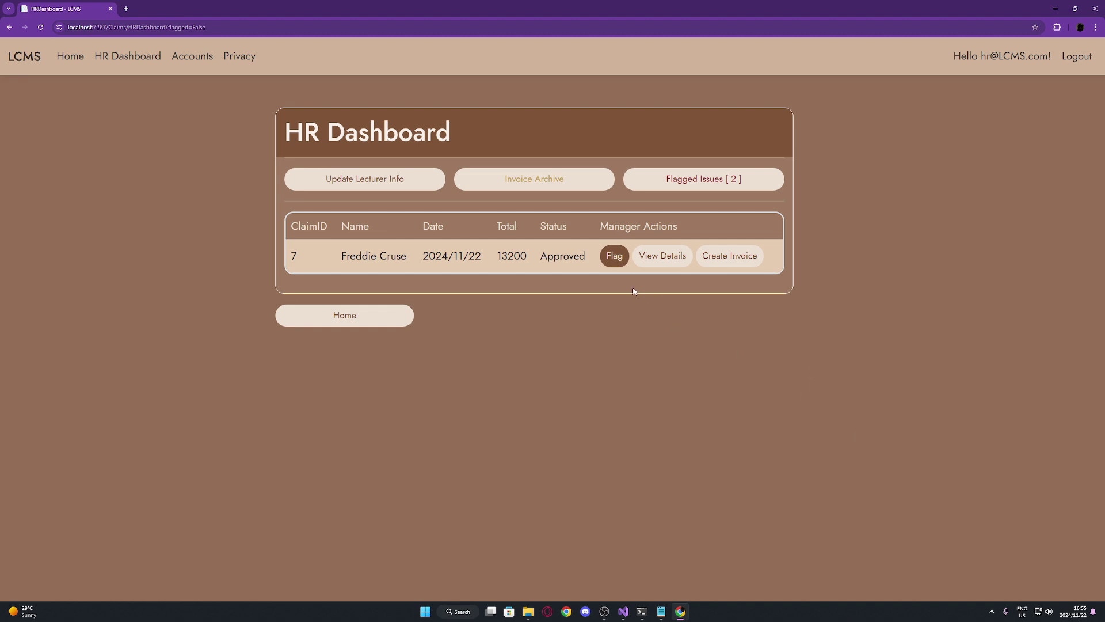
{"action": "left_click", "coordinate": [666, 264]}
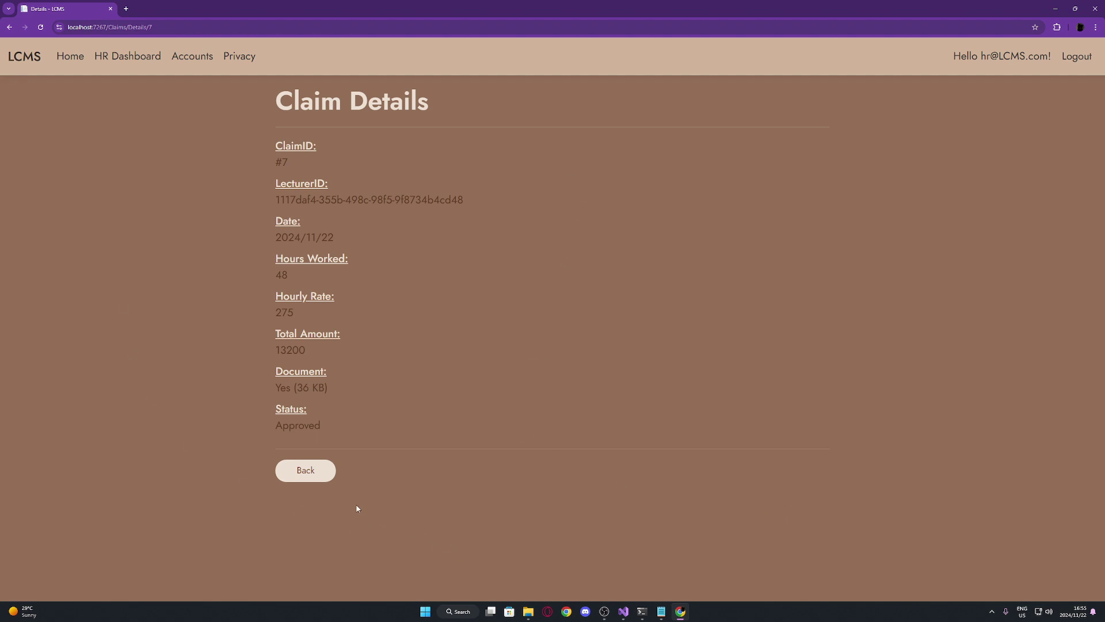
{"action": "left_click", "coordinate": [326, 480]}
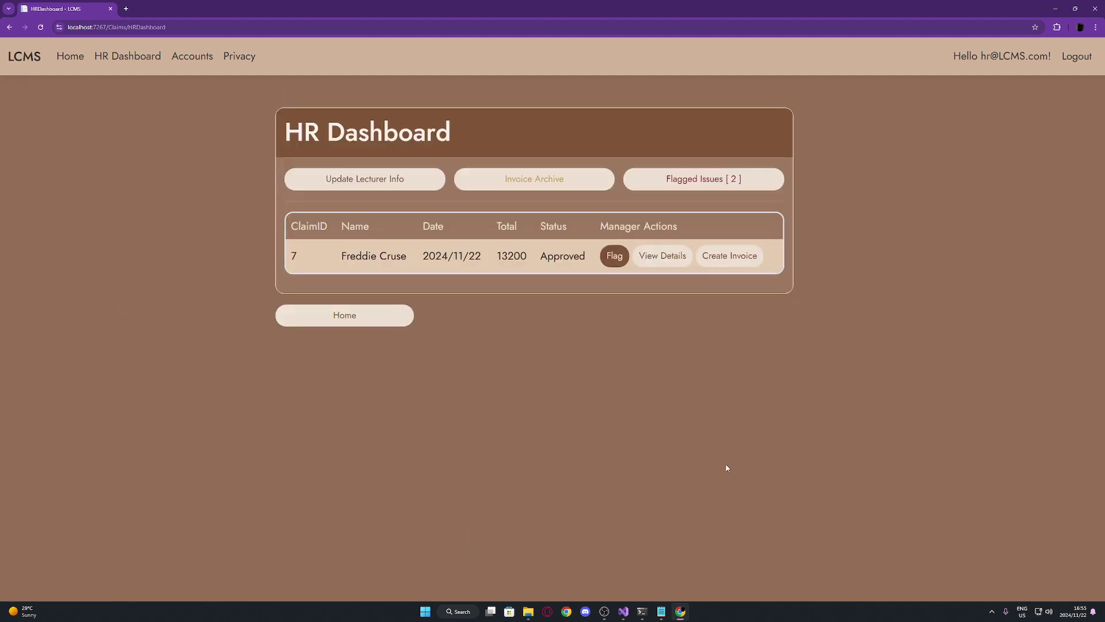
{"action": "left_click", "coordinate": [726, 257]}
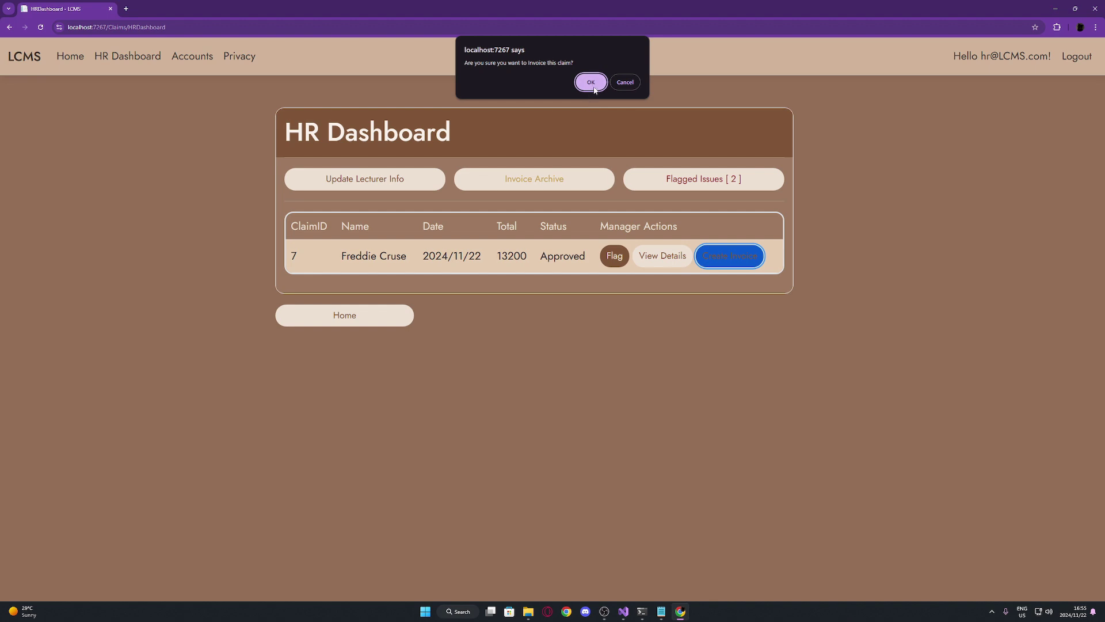
Confirm invoicing claim #7, then download invoice #3 (R 13200) as a PDF
{"action": "left_click", "coordinate": [591, 82]}
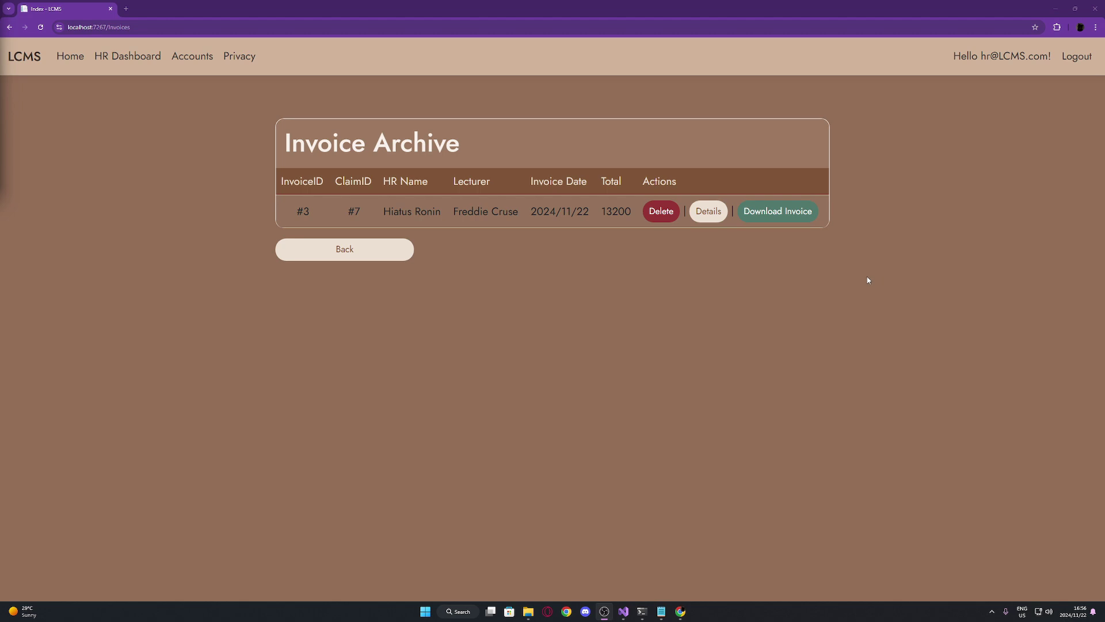
{"action": "left_click", "coordinate": [803, 219]}
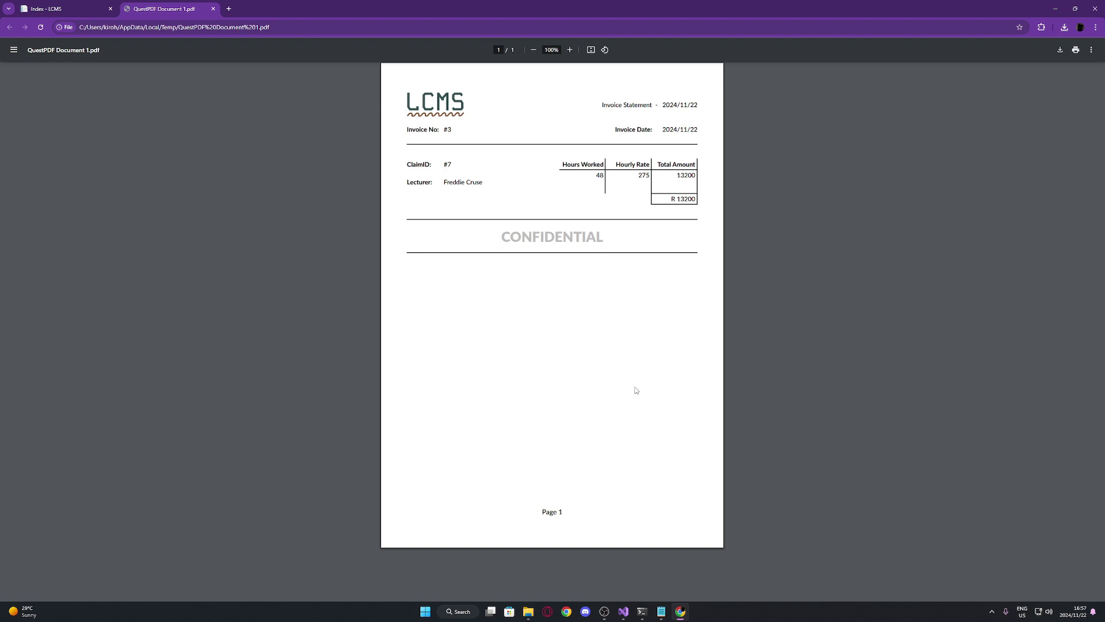
Close the claim #7 invoice PDF (R 13200) and log the HR account out of LCMS
{"action": "left_click", "coordinate": [213, 9]}
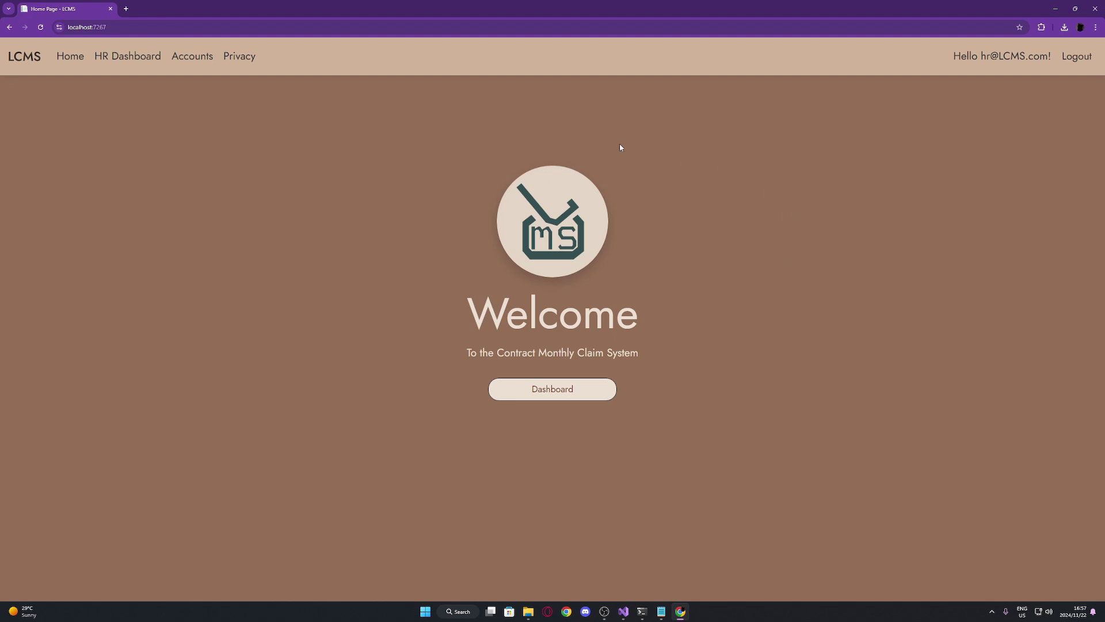
{"action": "left_click", "coordinate": [1076, 56]}
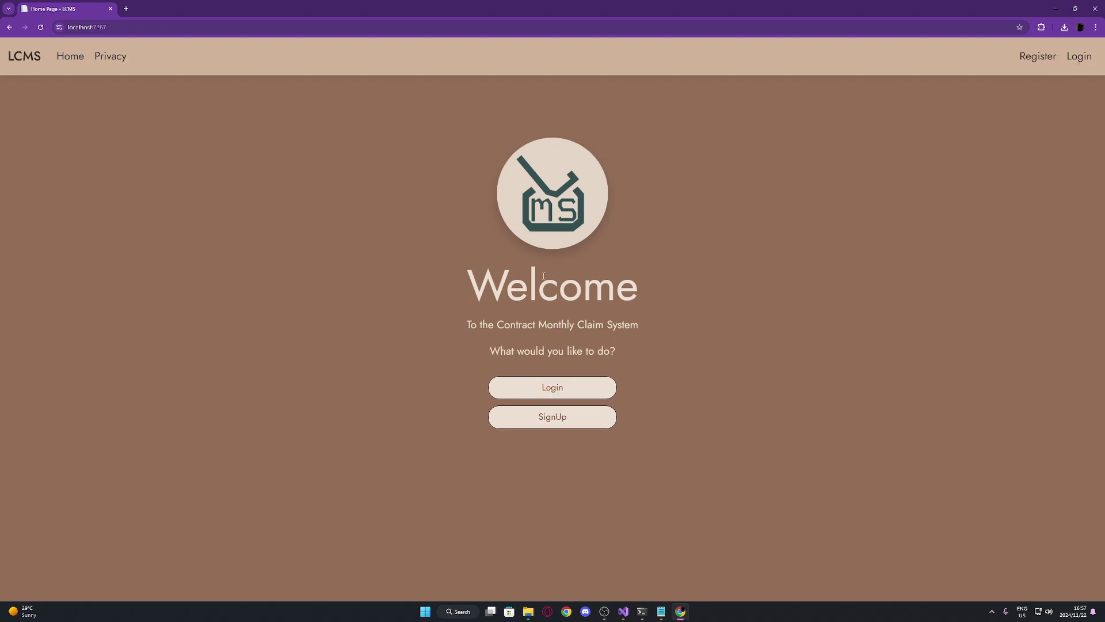